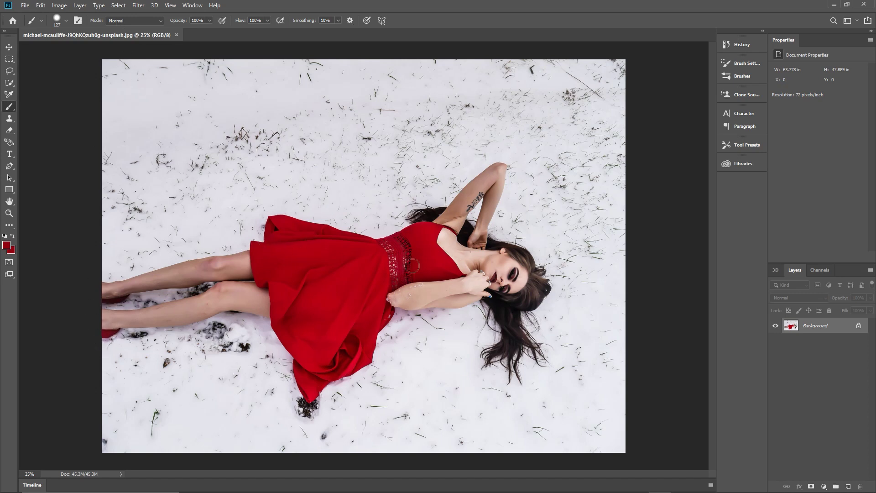
# Start a Color Range selection with Sampled Colors and sample the red of the dress.
pyautogui.click(119, 5)
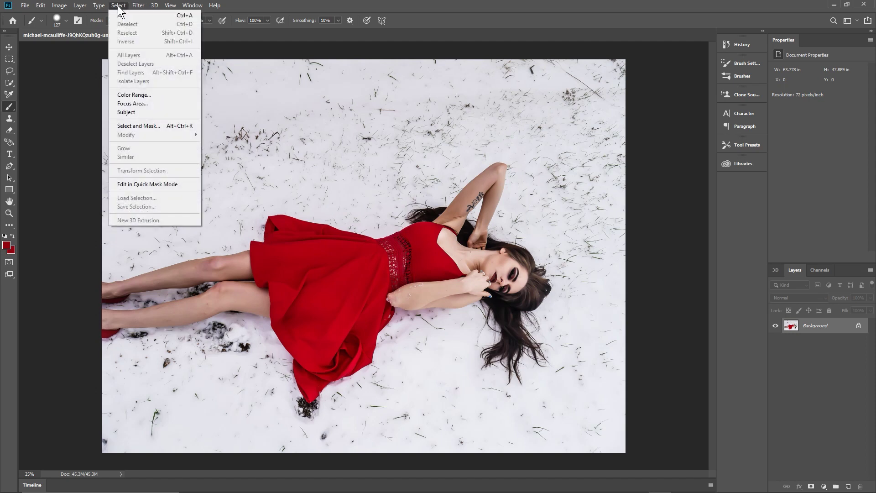
pyautogui.click(136, 94)
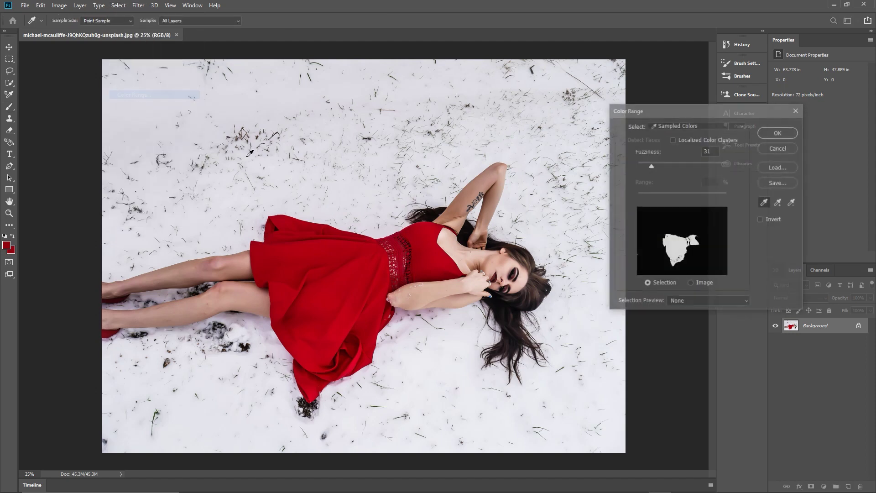
pyautogui.moveTo(657, 108); pyautogui.dragTo(628, 110)
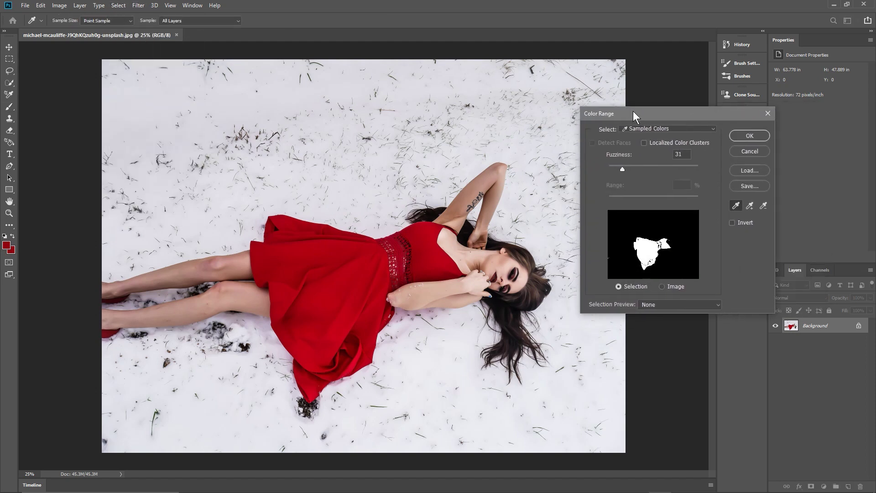
pyautogui.click(661, 128)
pyautogui.click(675, 137)
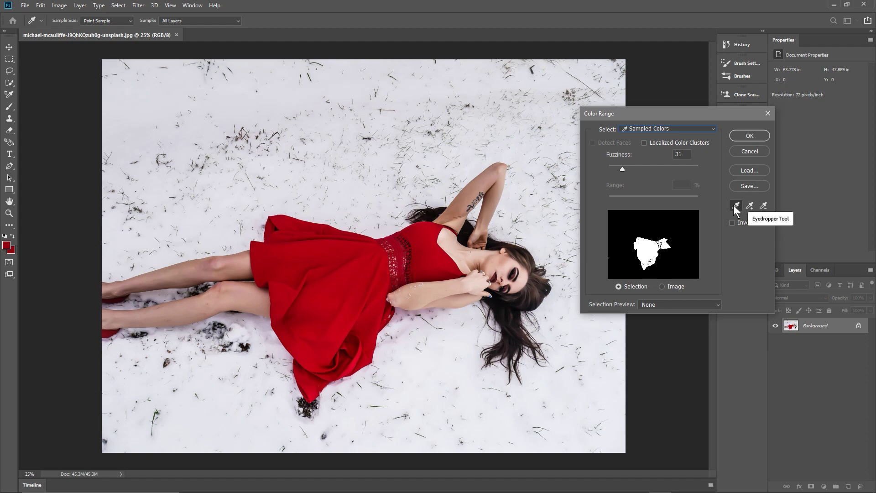
pyautogui.click(349, 264)
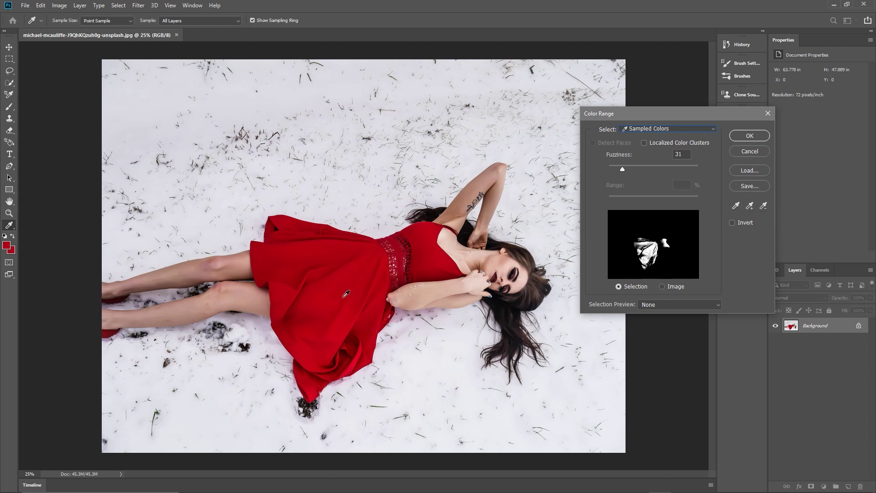
pyautogui.moveTo(378, 259)
pyautogui.mouseDown()
pyautogui.moveTo(351, 256)
pyautogui.moveTo(368, 272)
pyautogui.mouseUp()
pyautogui.moveTo(354, 268); pyautogui.dragTo(350, 272)
# Add more of the dress's and bodice's red shades to the sample, at Fuzziness 31.
pyautogui.click(750, 207)
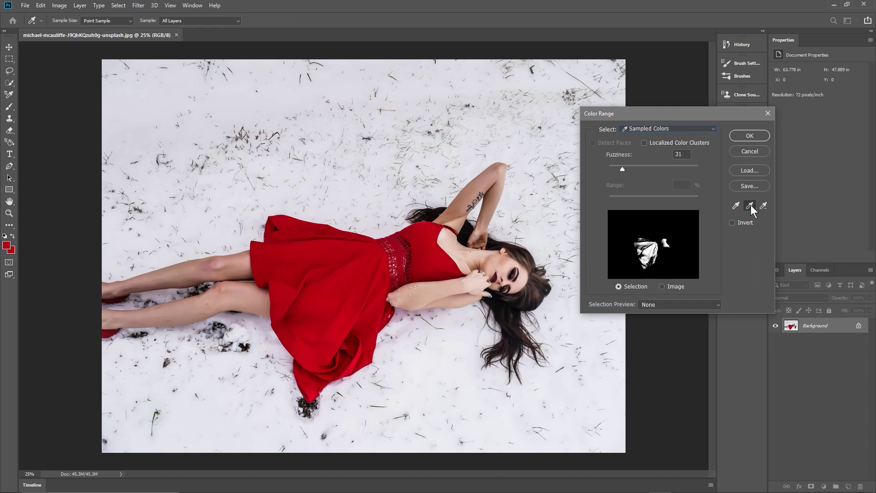
pyautogui.click(438, 272)
pyautogui.click(417, 232)
pyautogui.click(417, 241)
pyautogui.click(438, 270)
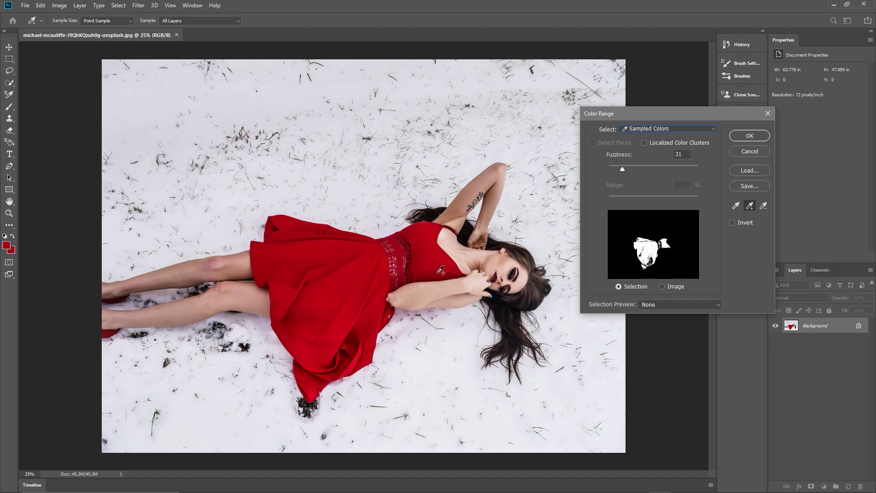
pyautogui.click(445, 273)
pyautogui.moveTo(679, 113)
pyautogui.mouseDown()
pyautogui.moveTo(743, 114)
pyautogui.moveTo(697, 114)
pyautogui.mouseUp()
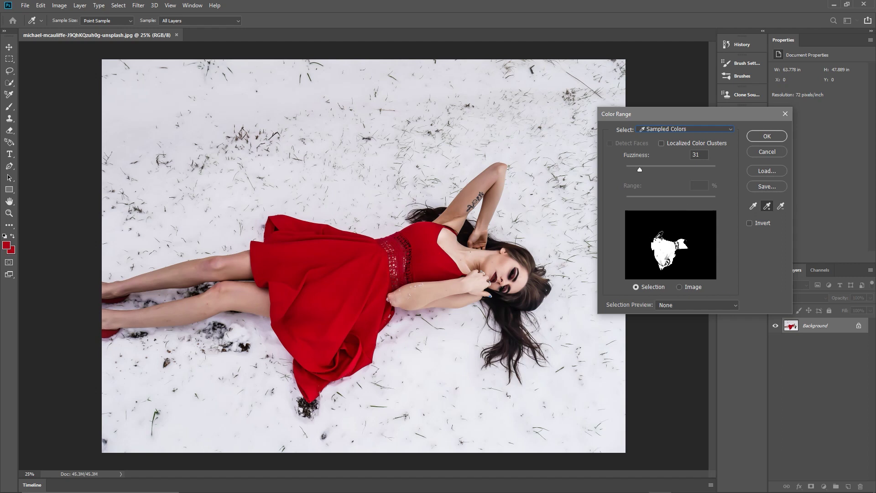
# Accept the dress selection, add a Hue/Saturation 1 adjustment layer masked to it, and target its mask.
pyautogui.click(766, 136)
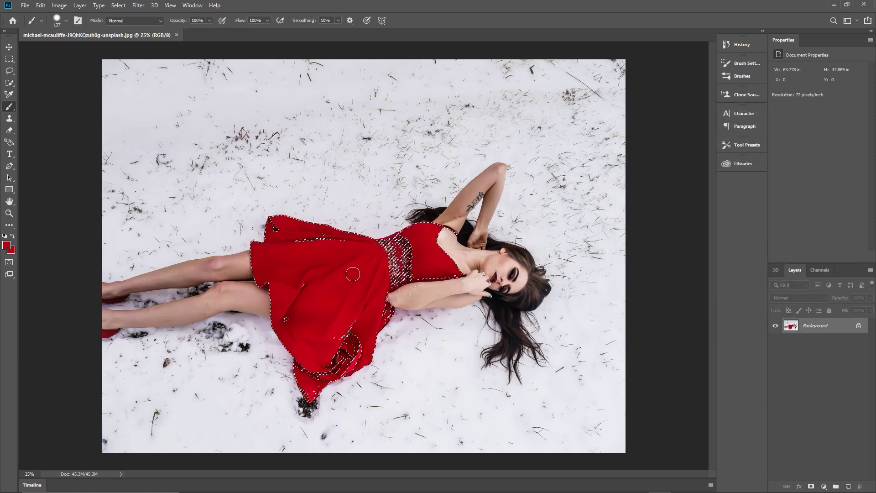
pyautogui.click(84, 6)
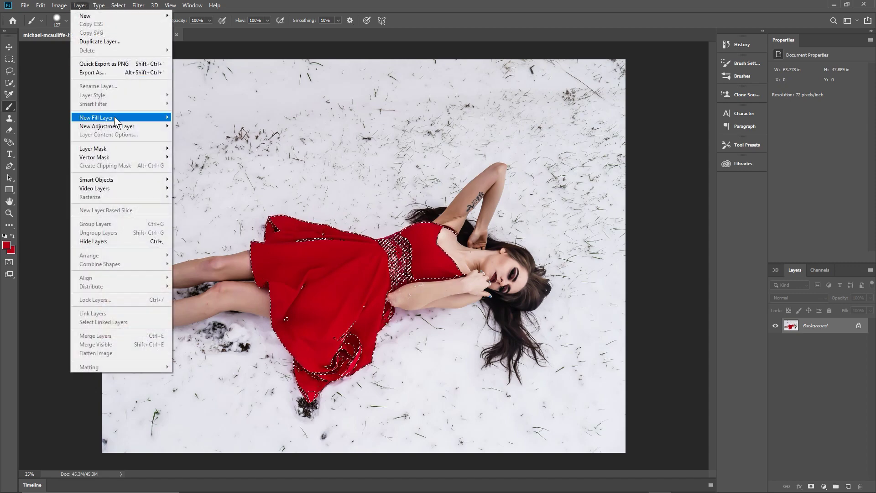
pyautogui.moveTo(116, 126)
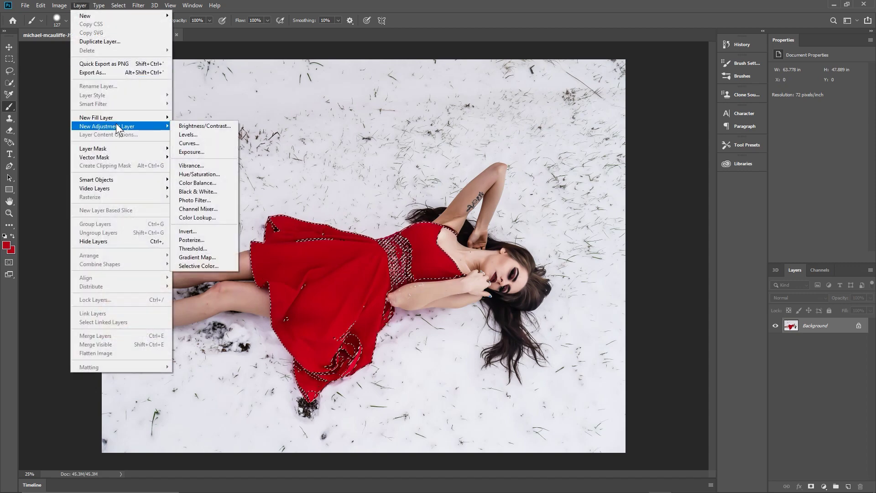
pyautogui.click(197, 175)
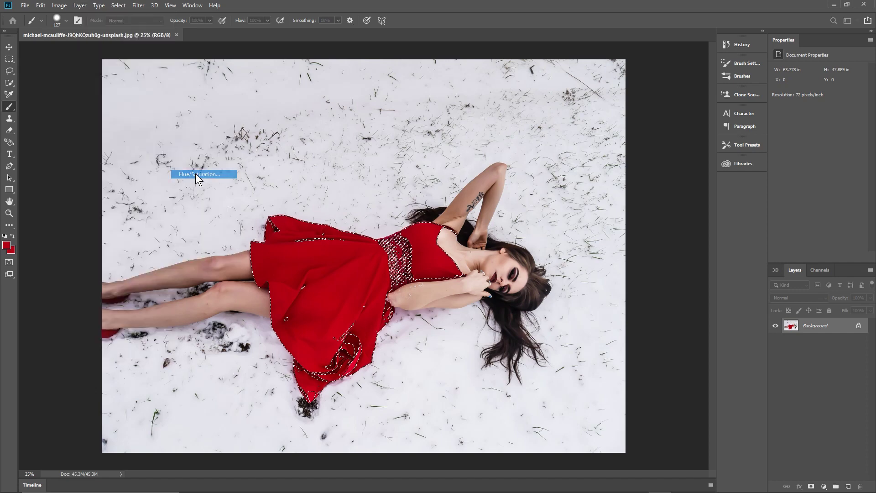
pyautogui.click(826, 162)
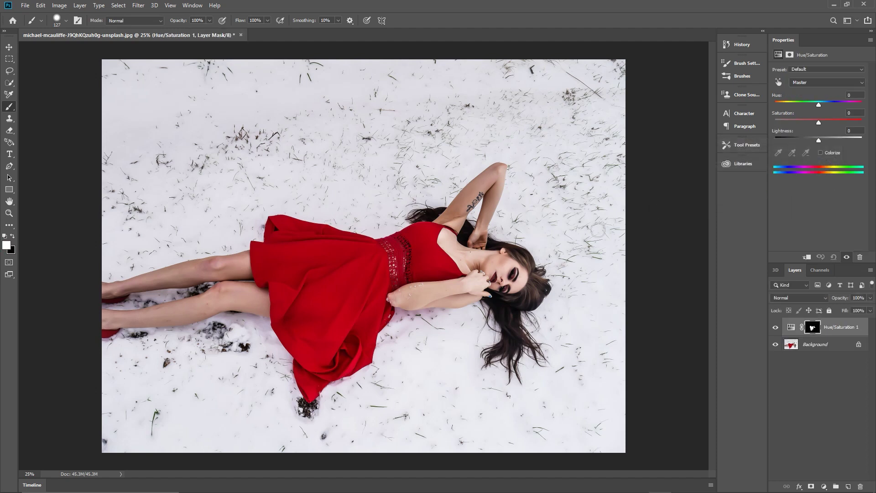
pyautogui.click(811, 327)
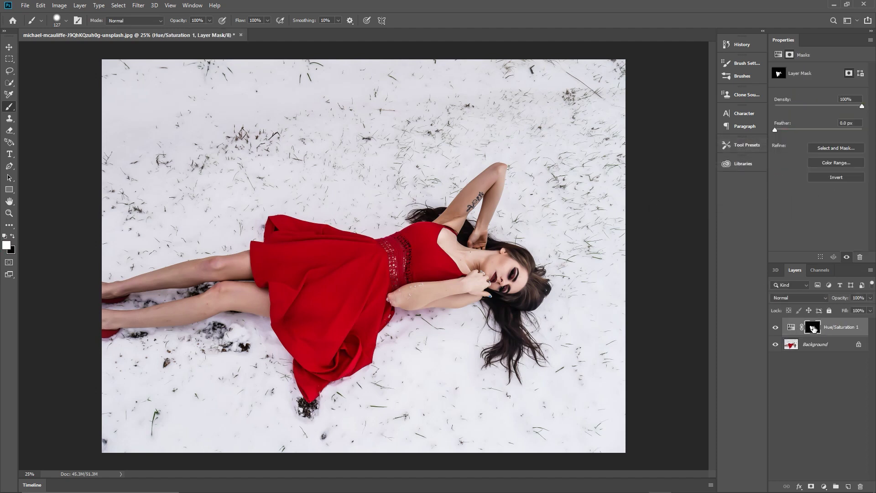
# Show the mask on its own, zoom in on the dress, and set the brush to white.
pyautogui.keyDown('alt'); pyautogui.click(812, 328); pyautogui.keyUp('alt')
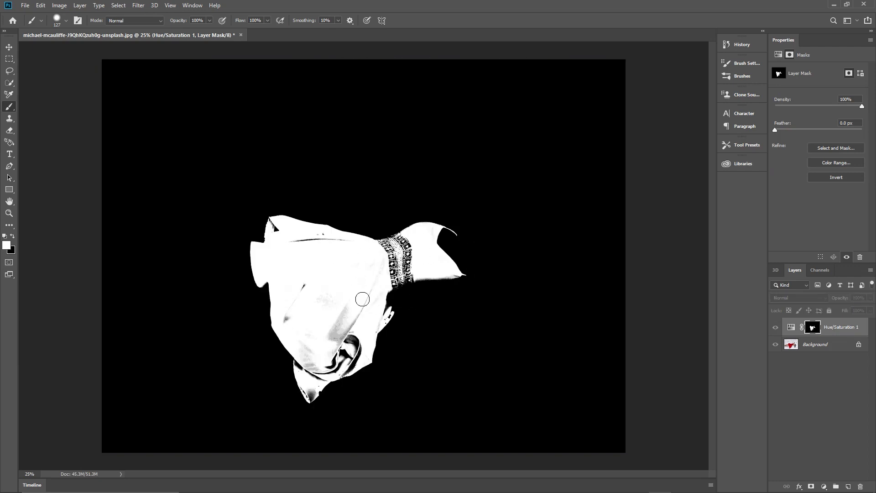
pyautogui.press('z')
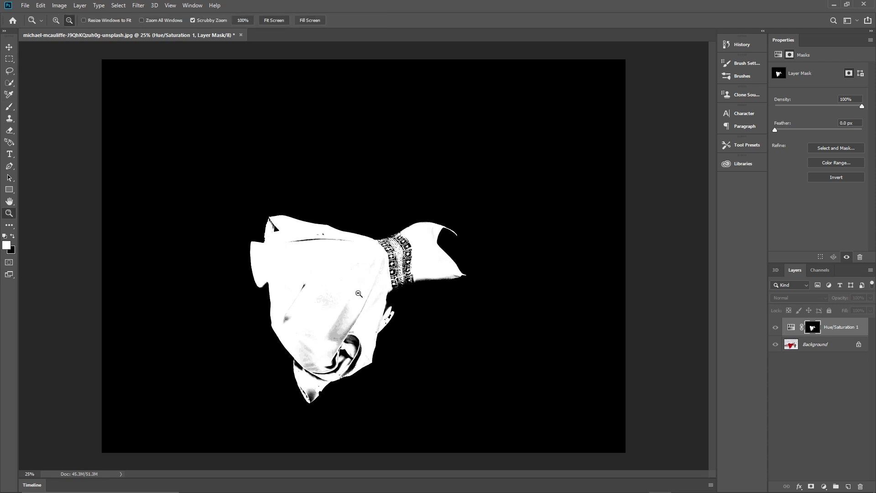
pyautogui.click(56, 20)
pyautogui.click(348, 336)
pyautogui.press('b')
pyautogui.press('z')
pyautogui.click(361, 292)
pyautogui.press('b')
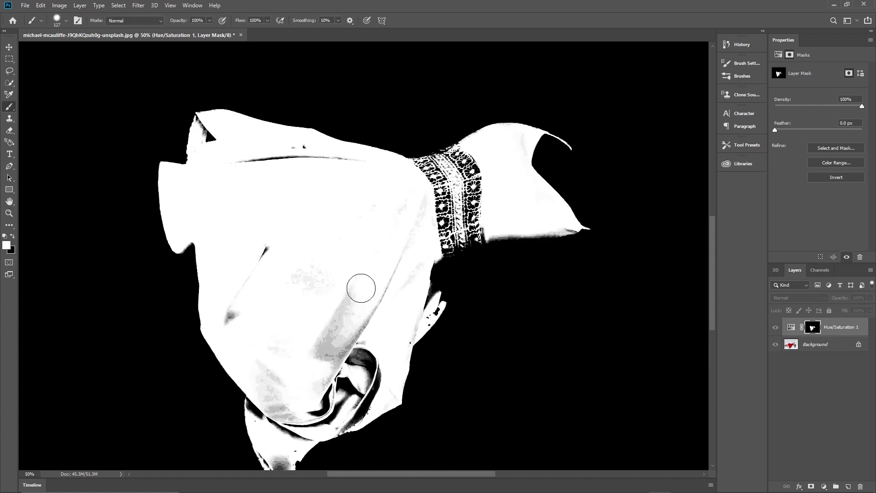
pyautogui.moveTo(712, 292)
pyautogui.mouseDown()
pyautogui.moveTo(712, 307)
pyautogui.moveTo(713, 300)
pyautogui.mouseUp()
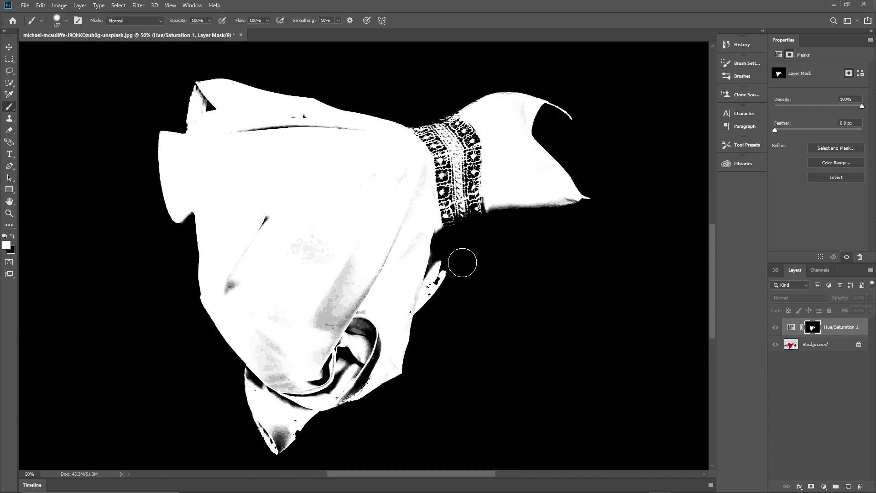
pyautogui.click(7, 246)
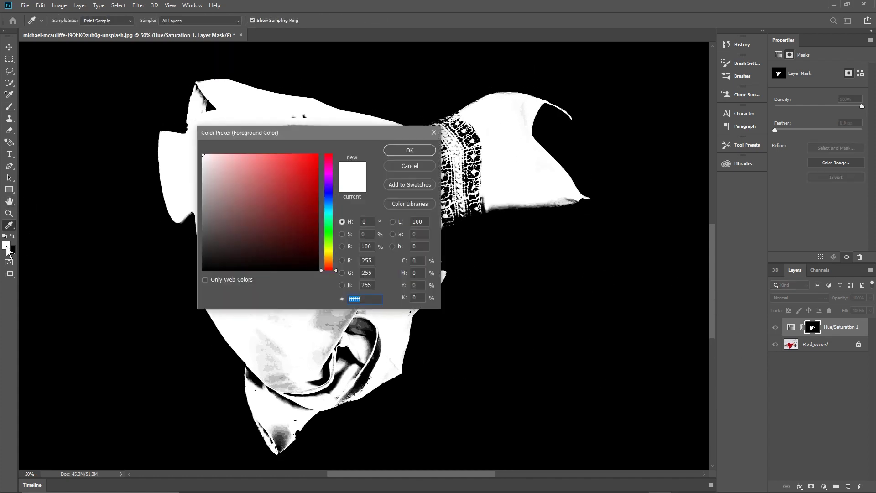
pyautogui.click(386, 151)
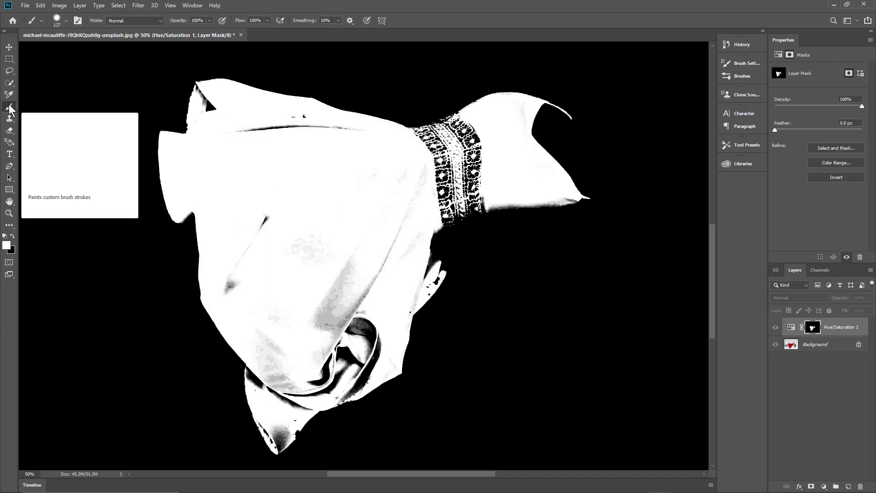
# Paint the grey patches, specks and dark smudges in the dress mask solid white.
pyautogui.moveTo(238, 137)
pyautogui.mouseDown()
pyautogui.moveTo(338, 134)
pyautogui.moveTo(293, 127)
pyautogui.mouseUp()
pyautogui.click(201, 297)
pyautogui.hotkey('ctrl', 'z')
pyautogui.hotkey('ctrl', 'z')
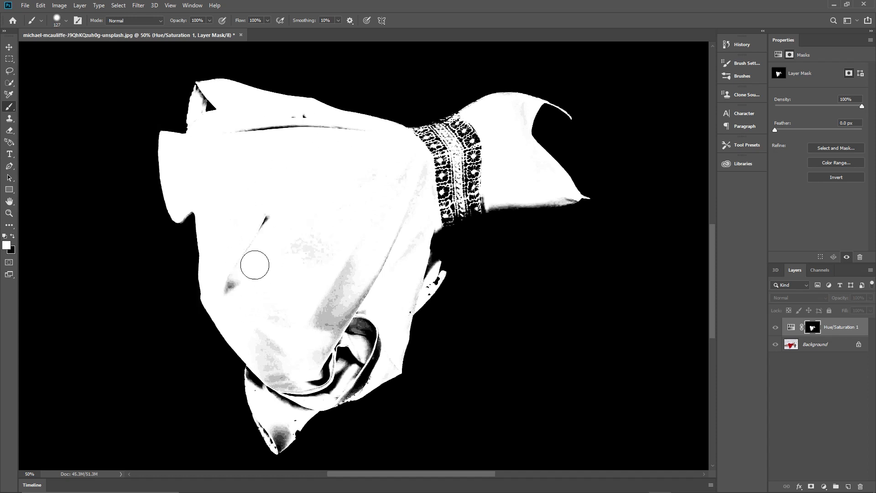
pyautogui.moveTo(226, 278)
pyautogui.mouseDown()
pyautogui.moveTo(272, 277)
pyautogui.moveTo(310, 258)
pyautogui.moveTo(276, 244)
pyautogui.moveTo(323, 253)
pyautogui.moveTo(332, 294)
pyautogui.moveTo(383, 273)
pyautogui.moveTo(341, 326)
pyautogui.moveTo(320, 312)
pyautogui.moveTo(367, 348)
pyautogui.moveTo(337, 367)
pyautogui.moveTo(369, 353)
pyautogui.moveTo(347, 374)
pyautogui.moveTo(304, 384)
pyautogui.moveTo(261, 340)
pyautogui.moveTo(281, 393)
pyautogui.moveTo(294, 398)
pyautogui.moveTo(312, 386)
pyautogui.moveTo(328, 335)
pyautogui.moveTo(276, 337)
pyautogui.moveTo(266, 303)
pyautogui.moveTo(298, 311)
pyautogui.moveTo(363, 259)
pyautogui.moveTo(418, 197)
pyautogui.moveTo(394, 259)
pyautogui.moveTo(414, 235)
pyautogui.moveTo(341, 280)
pyautogui.moveTo(396, 193)
pyautogui.moveTo(411, 173)
pyautogui.moveTo(425, 175)
pyautogui.moveTo(392, 178)
pyautogui.moveTo(504, 164)
pyautogui.moveTo(428, 158)
pyautogui.moveTo(495, 132)
pyautogui.moveTo(414, 147)
pyautogui.moveTo(430, 185)
pyautogui.moveTo(480, 181)
pyautogui.moveTo(438, 204)
pyautogui.moveTo(471, 197)
pyautogui.moveTo(481, 134)
pyautogui.moveTo(515, 114)
pyautogui.moveTo(436, 143)
pyautogui.moveTo(355, 154)
pyautogui.moveTo(250, 136)
pyautogui.moveTo(315, 129)
pyautogui.moveTo(278, 124)
pyautogui.moveTo(238, 135)
pyautogui.moveTo(210, 107)
pyautogui.moveTo(209, 123)
pyautogui.moveTo(208, 94)
pyautogui.moveTo(203, 194)
pyautogui.moveTo(299, 136)
pyautogui.moveTo(377, 158)
pyautogui.mouseUp()
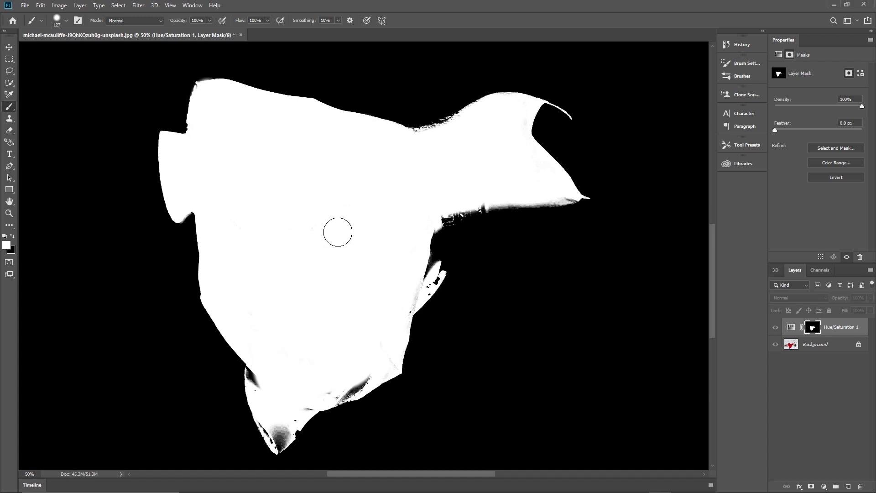
pyautogui.moveTo(352, 365)
pyautogui.mouseDown()
pyautogui.moveTo(356, 375)
pyautogui.moveTo(341, 387)
pyautogui.moveTo(297, 399)
pyautogui.mouseUp()
pyautogui.moveTo(384, 355); pyautogui.dragTo(336, 387)
pyautogui.moveTo(264, 378)
pyautogui.mouseDown()
pyautogui.moveTo(260, 368)
pyautogui.moveTo(279, 431)
pyautogui.mouseUp()
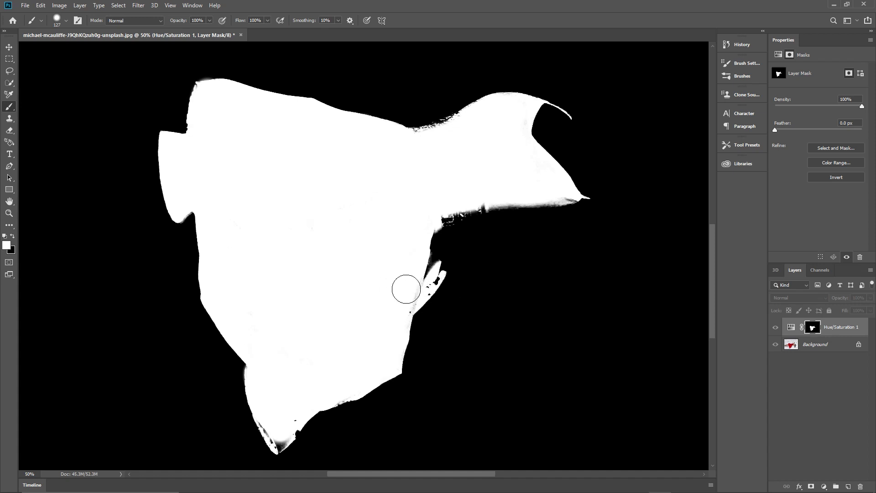
# Zoom in on the mask's right edge and set a soft round brush at 64 px.
pyautogui.press('z')
pyautogui.moveTo(431, 288); pyautogui.dragTo(470, 290)
pyautogui.press('b')
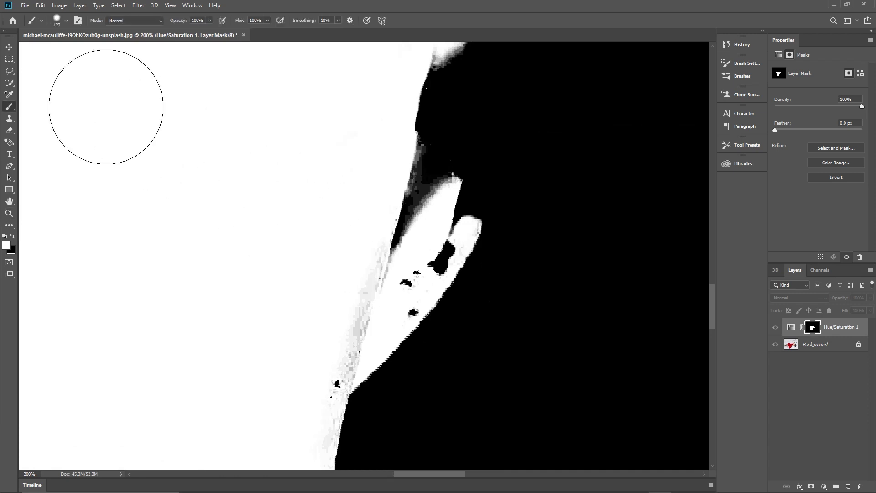
pyautogui.click(67, 21)
pyautogui.click(70, 47)
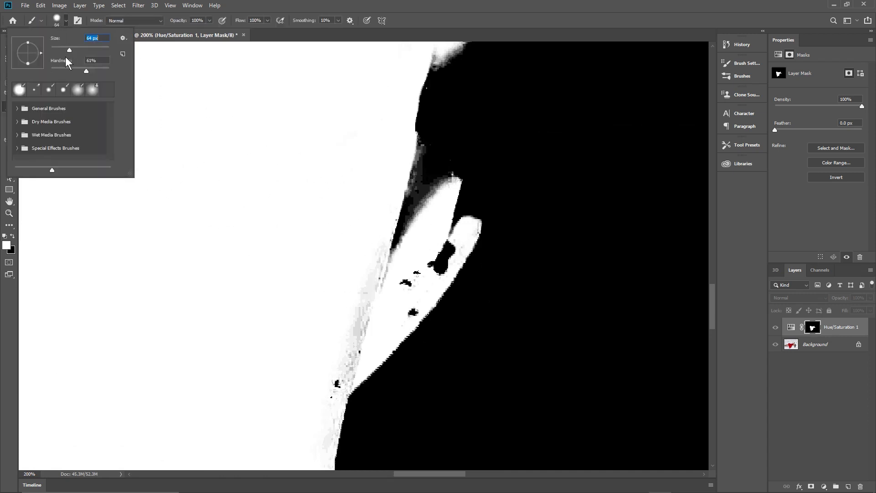
pyautogui.click(78, 89)
pyautogui.click(356, 297)
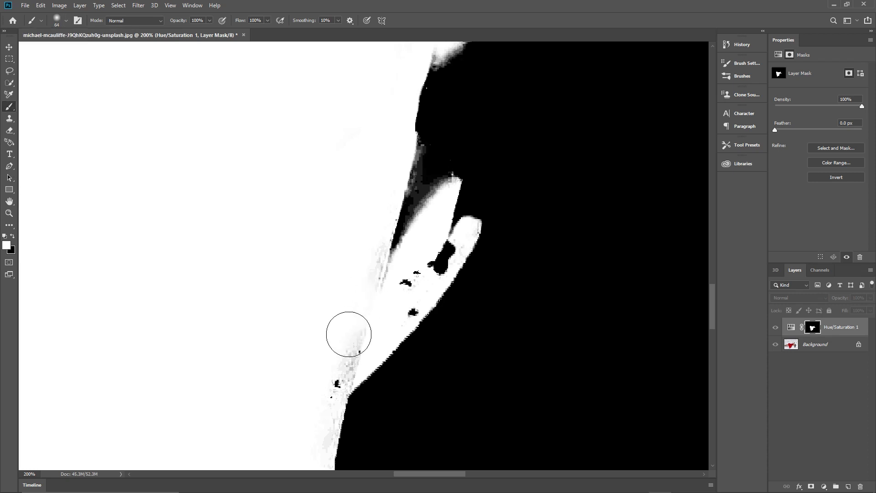
pyautogui.moveTo(353, 320)
pyautogui.mouseDown()
pyautogui.moveTo(336, 360)
pyautogui.moveTo(348, 352)
pyautogui.moveTo(328, 379)
pyautogui.mouseUp()
pyautogui.hotkey('ctrl', 'z')
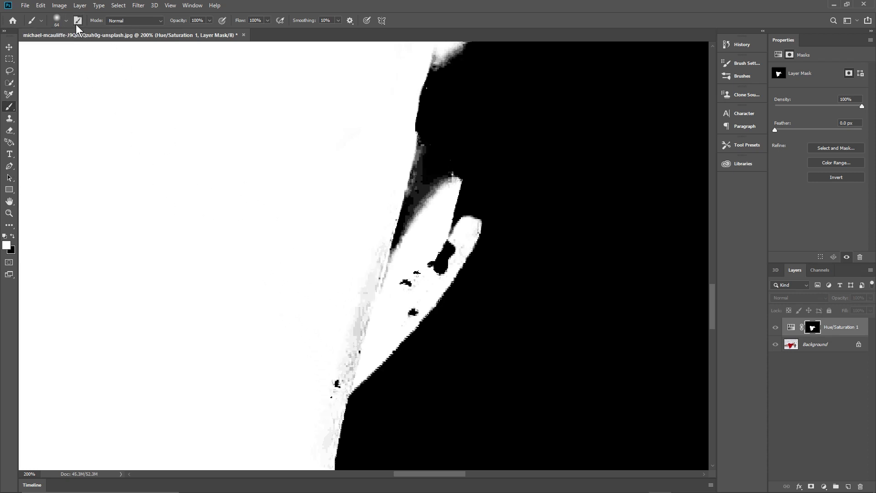
# Choose a soft brush preset and paint white over the grey specks near the finger.
pyautogui.click(60, 23)
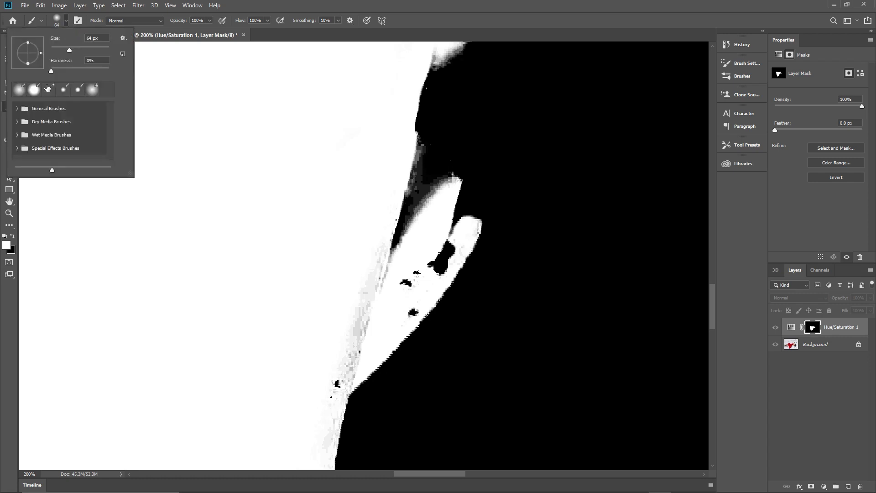
pyautogui.click(63, 90)
pyautogui.click(350, 326)
pyautogui.moveTo(350, 326)
pyautogui.mouseDown()
pyautogui.moveTo(347, 276)
pyautogui.moveTo(359, 270)
pyautogui.moveTo(402, 293)
pyautogui.moveTo(436, 252)
pyautogui.moveTo(398, 307)
pyautogui.moveTo(341, 342)
pyautogui.moveTo(321, 386)
pyautogui.mouseUp()
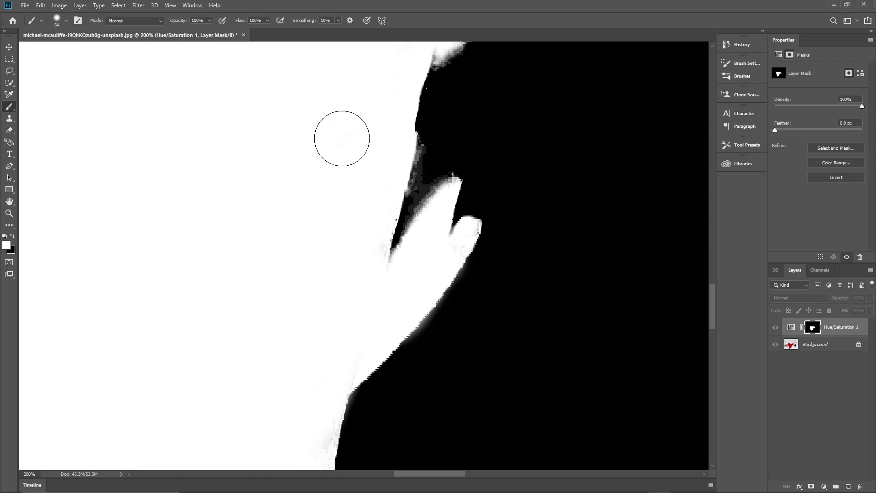
pyautogui.scroll(3, 375, 194)
pyautogui.scroll(1, 364, 187)
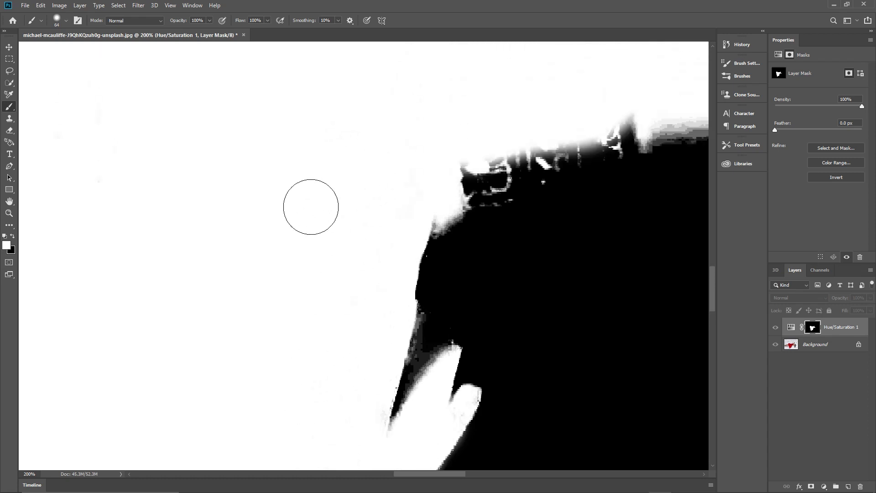
# Zoom out and paint white over the mask's dark lower tip and upper-edge speckles.
pyautogui.press('z')
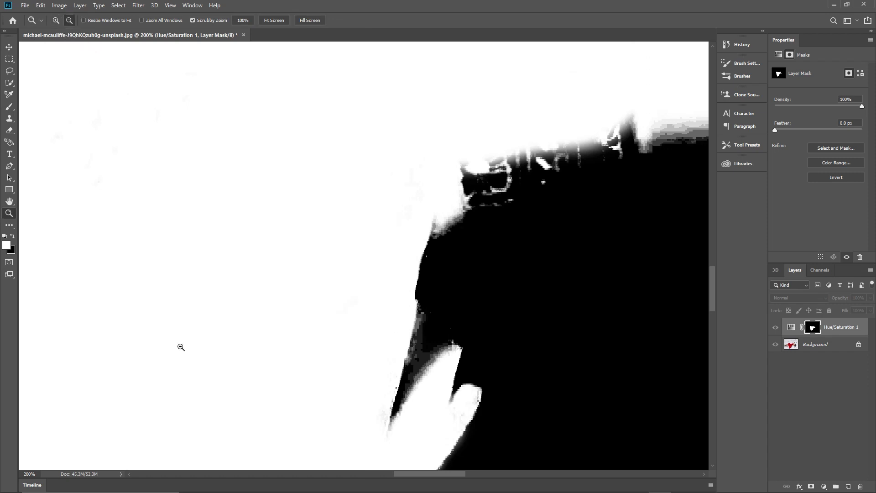
pyautogui.keyDown('alt'); pyautogui.click(211, 355); pyautogui.keyUp('alt')
pyautogui.keyDown('alt'); pyautogui.click(210, 376); pyautogui.keyUp('alt')
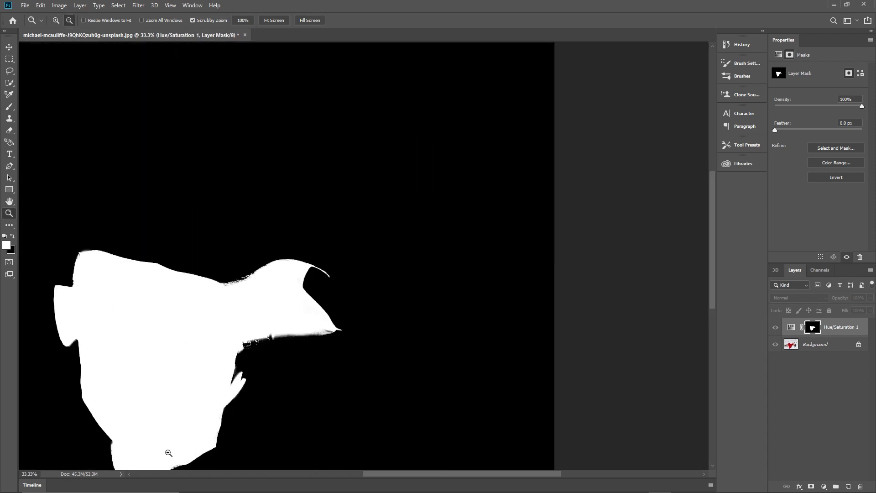
pyautogui.keyDown('alt'); pyautogui.click(168, 457); pyautogui.keyUp('alt')
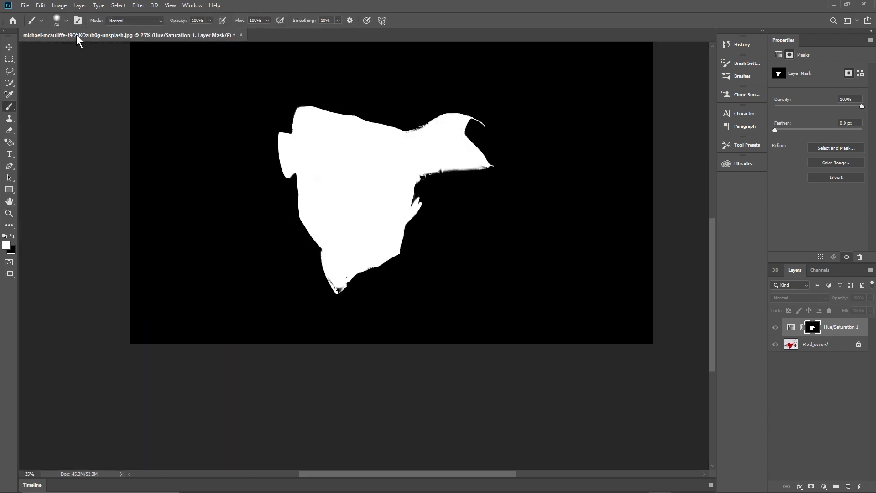
pyautogui.scroll(7, 325, 280)
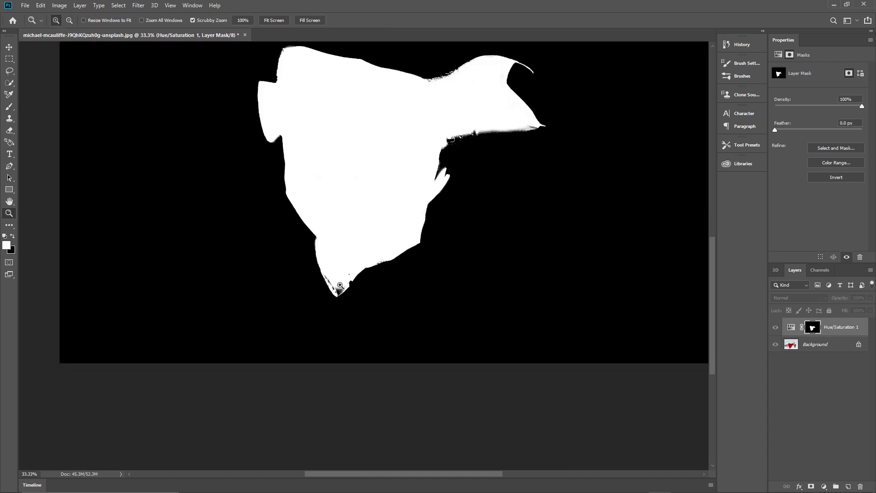
pyautogui.press('b')
pyautogui.moveTo(306, 313)
pyautogui.mouseDown()
pyautogui.moveTo(363, 285)
pyautogui.moveTo(357, 308)
pyautogui.moveTo(320, 339)
pyautogui.moveTo(288, 317)
pyautogui.moveTo(280, 279)
pyautogui.moveTo(213, 176)
pyautogui.moveTo(212, 138)
pyautogui.moveTo(379, 182)
pyautogui.moveTo(409, 178)
pyautogui.moveTo(367, 194)
pyautogui.moveTo(349, 314)
pyautogui.moveTo(315, 342)
pyautogui.moveTo(296, 336)
pyautogui.moveTo(323, 339)
pyautogui.moveTo(311, 317)
pyautogui.moveTo(255, 272)
pyautogui.moveTo(275, 233)
pyautogui.mouseUp()
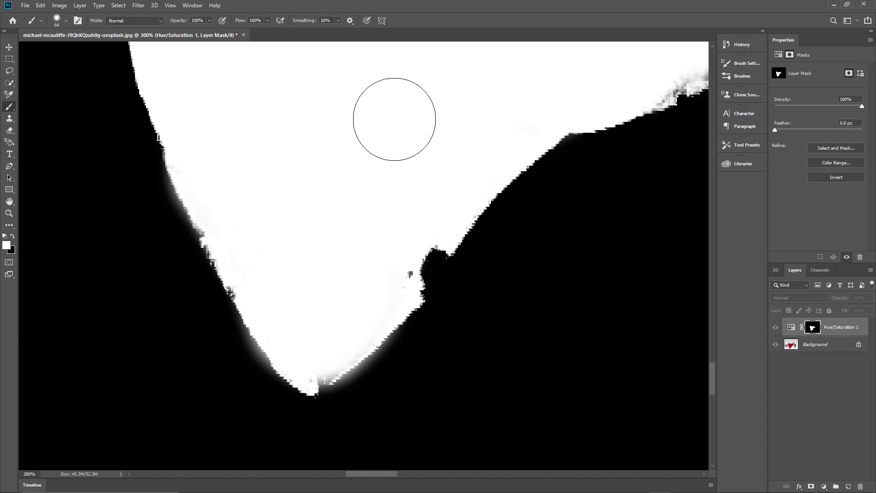
pyautogui.scroll(3, 555, 97)
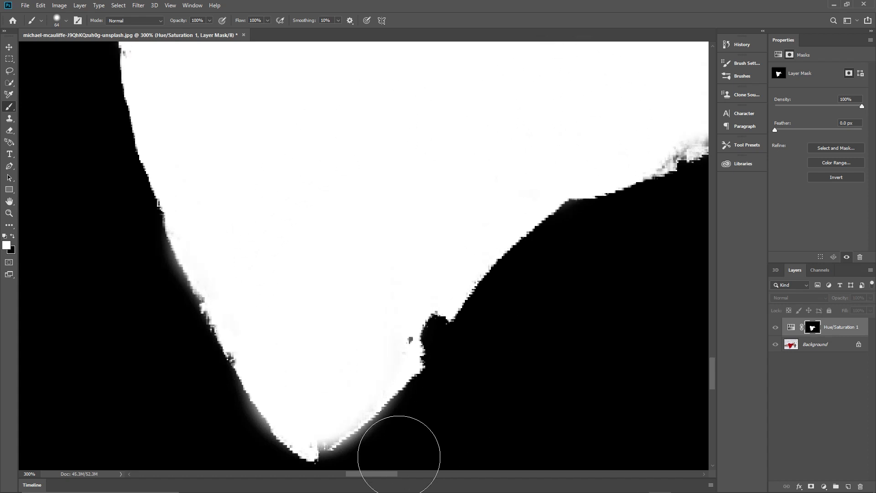
pyautogui.moveTo(380, 473); pyautogui.dragTo(405, 473)
pyautogui.moveTo(401, 86)
pyautogui.mouseDown()
pyautogui.moveTo(290, 124)
pyautogui.moveTo(335, 108)
pyautogui.mouseUp()
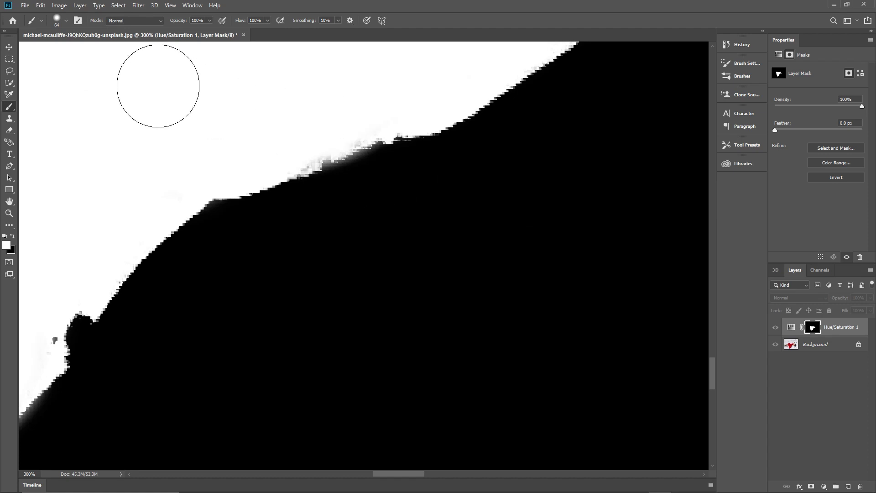
# Return to the photo and set the Hue/Saturation Hue to -87, turning the dress violet-blue.
pyautogui.press('z')
pyautogui.keyDown('alt'); pyautogui.click(270, 164); pyautogui.keyUp('alt')
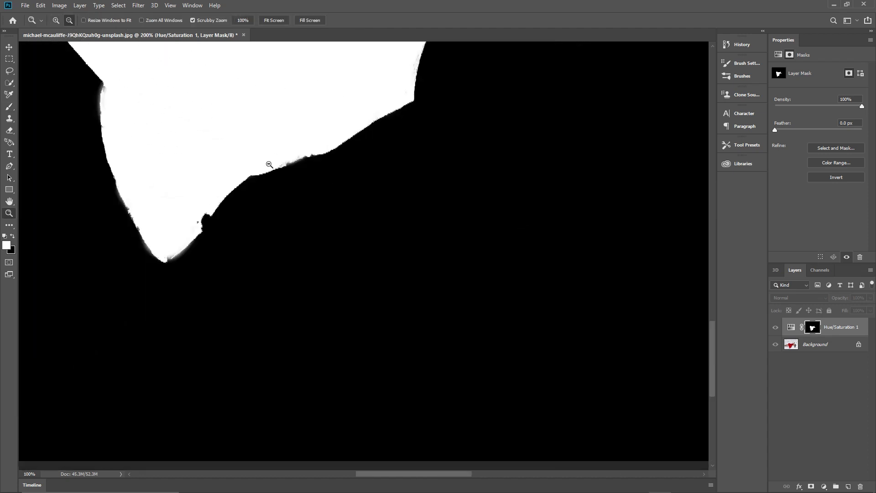
pyautogui.press('b')
pyautogui.scroll(3, 272, 148)
pyautogui.scroll(3, 272, 148)
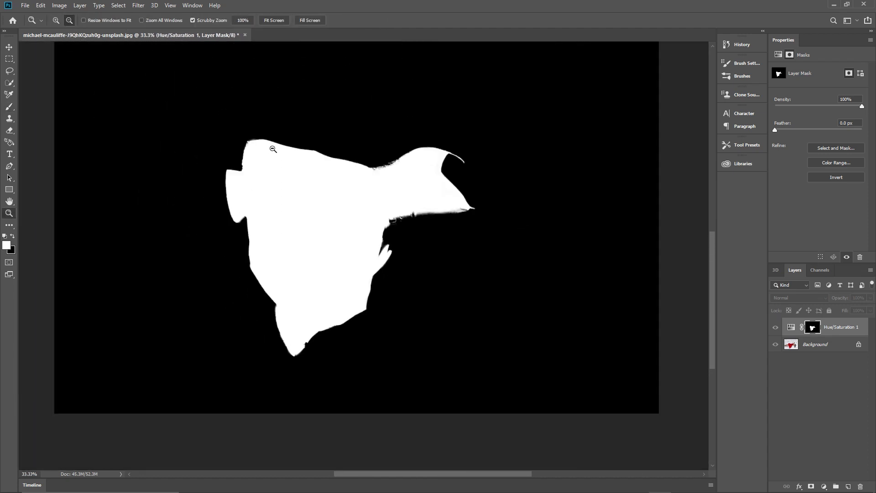
pyautogui.scroll(-1, 306, 142)
pyautogui.scroll(1, 463, 166)
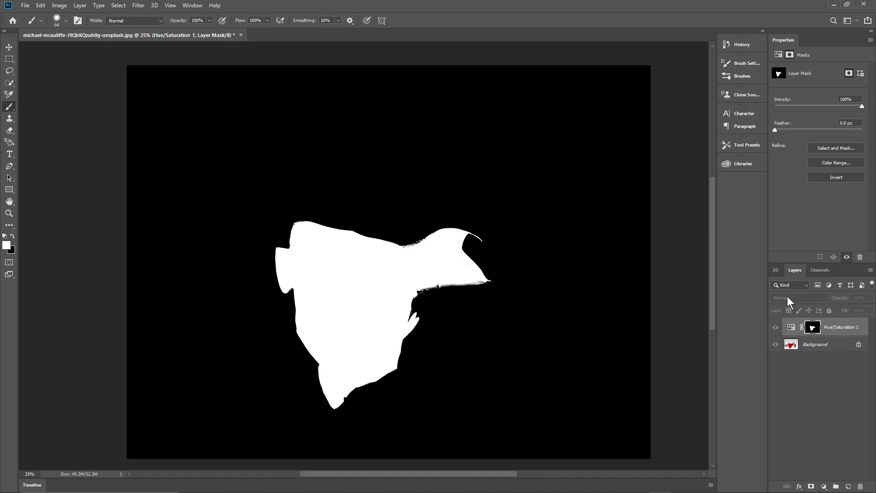
pyautogui.keyDown('alt'); pyautogui.click(813, 328); pyautogui.keyUp('alt')
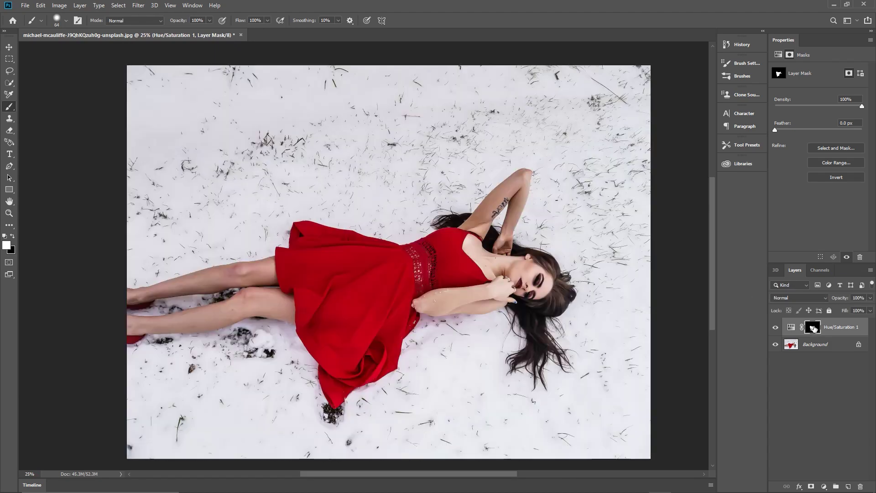
pyautogui.click(791, 328)
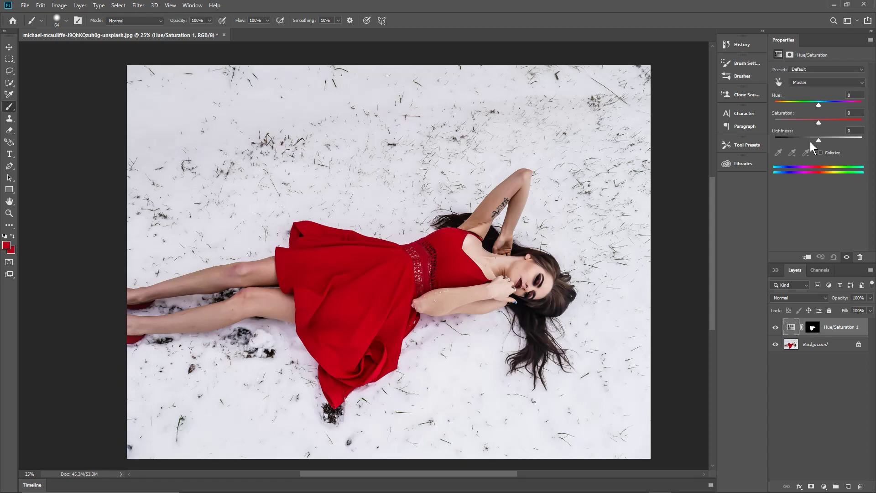
pyautogui.moveTo(820, 104); pyautogui.dragTo(790, 105)
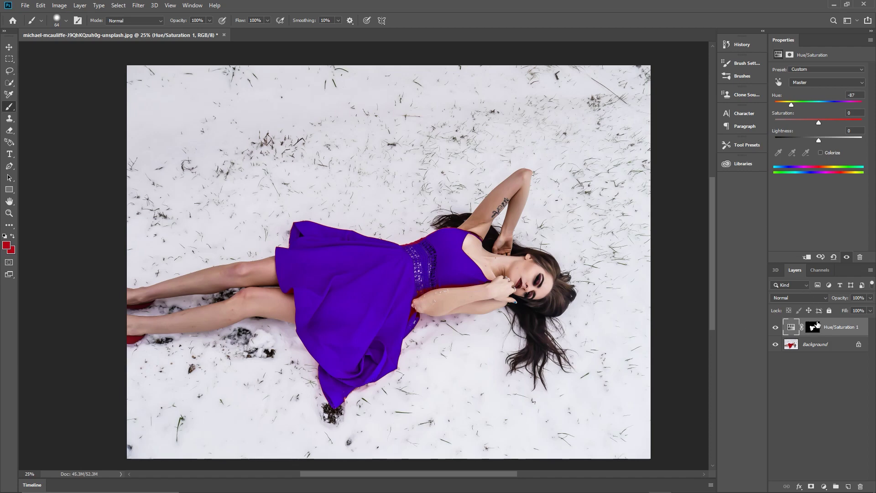
pyautogui.keyDown('alt'); pyautogui.click(817, 324); pyautogui.keyUp('alt')
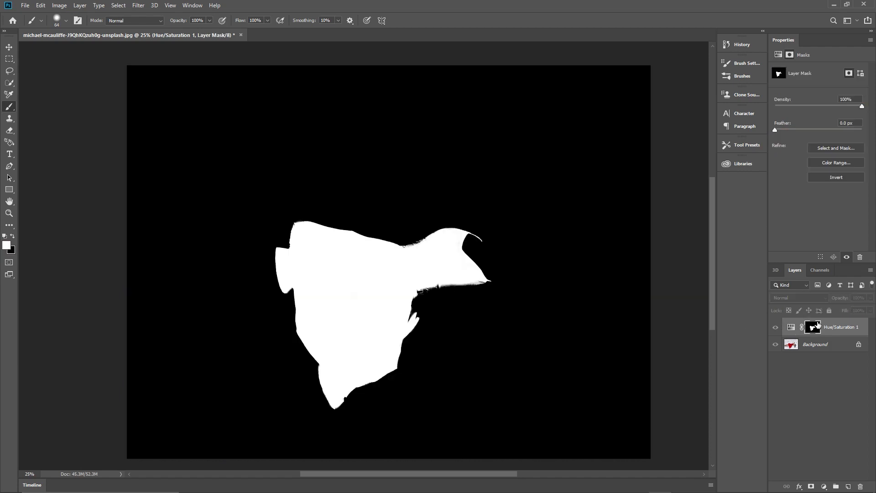
# Toggle the mask view and fade the layer opacity to compare, then restore 100%.
pyautogui.keyDown('alt'); pyautogui.click(816, 325); pyautogui.keyUp('alt')
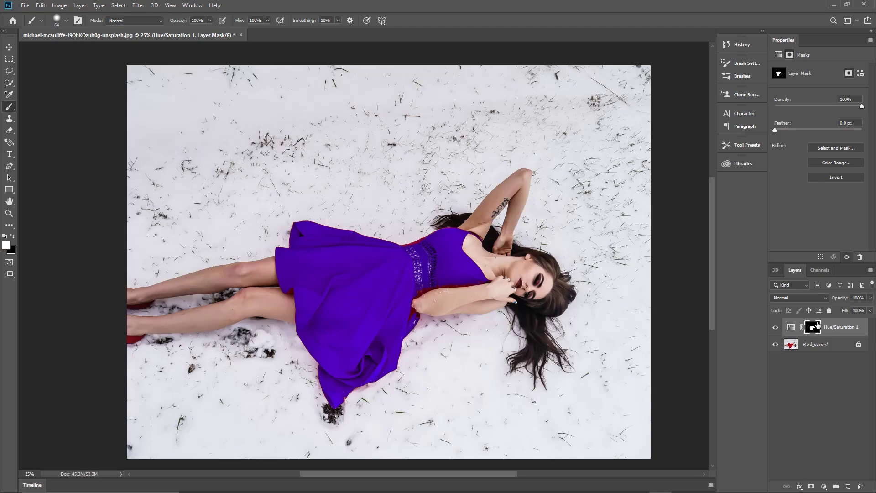
pyautogui.keyDown('alt'); pyautogui.click(817, 324); pyautogui.keyUp('alt')
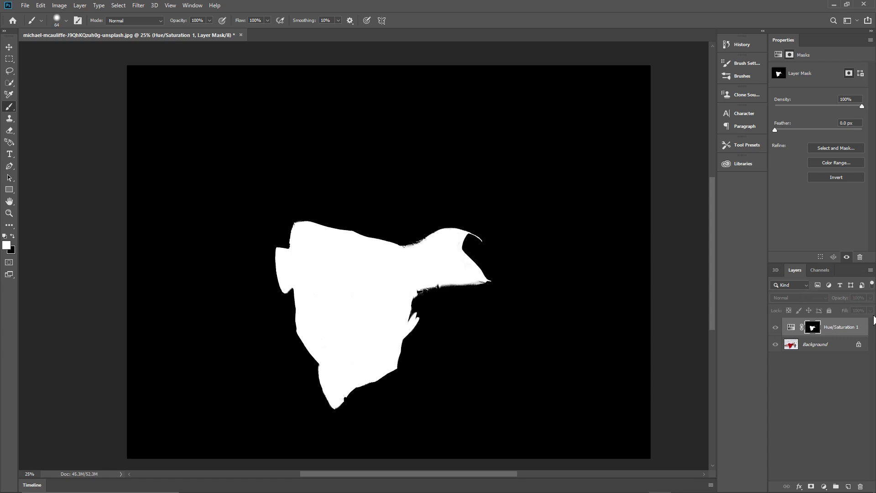
pyautogui.keyDown('alt'); pyautogui.click(816, 329); pyautogui.keyUp('alt')
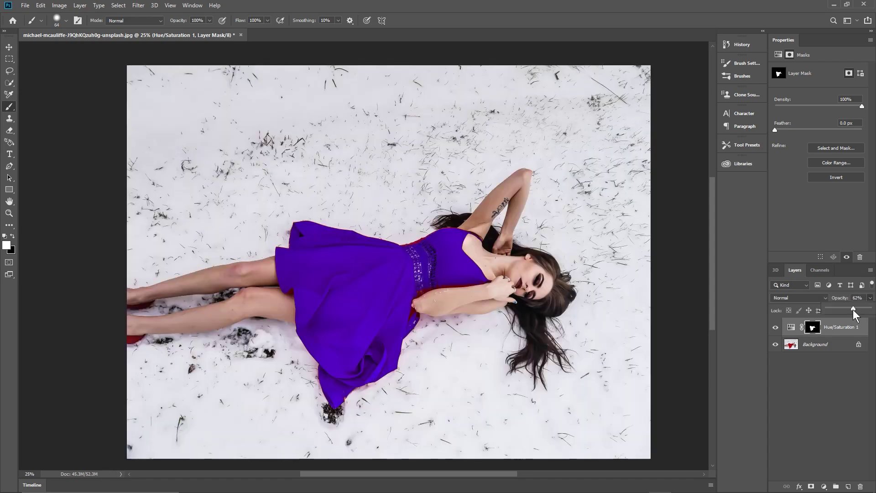
pyautogui.moveTo(830, 308); pyautogui.dragTo(829, 308)
pyautogui.press('z')
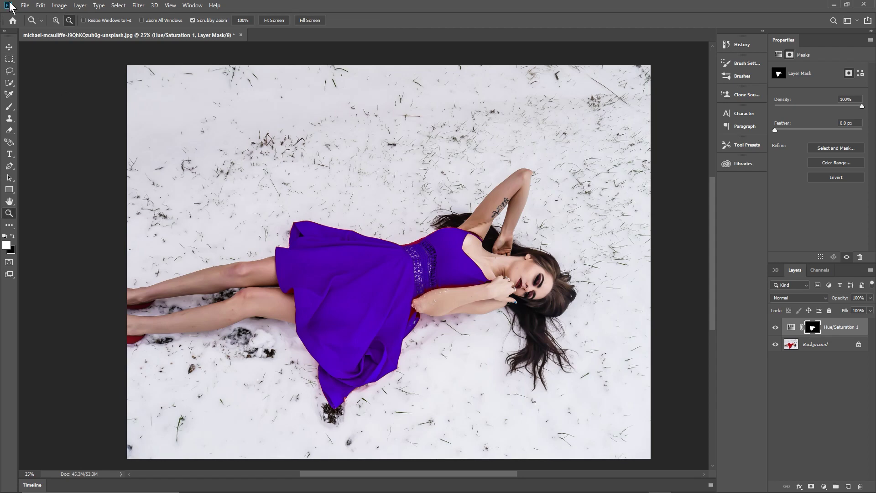
# Zoom to 200% on the elbow and paint white over the red fringe above it.
pyautogui.moveTo(423, 301); pyautogui.dragTo(470, 301)
pyautogui.press('b')
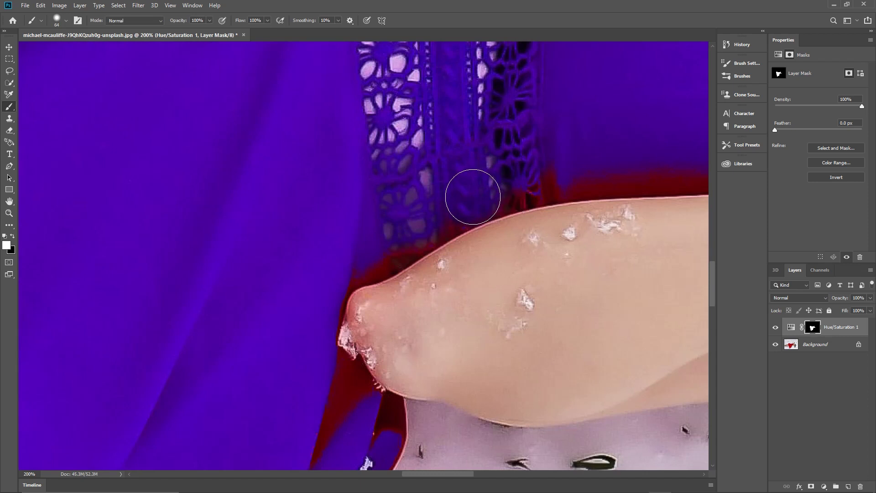
pyautogui.moveTo(425, 224)
pyautogui.mouseDown()
pyautogui.moveTo(326, 273)
pyautogui.moveTo(310, 312)
pyautogui.moveTo(299, 370)
pyautogui.moveTo(305, 422)
pyautogui.moveTo(292, 457)
pyautogui.moveTo(319, 416)
pyautogui.moveTo(344, 401)
pyautogui.moveTo(352, 407)
pyautogui.moveTo(331, 379)
pyautogui.moveTo(339, 378)
pyautogui.moveTo(327, 375)
pyautogui.moveTo(344, 386)
pyautogui.moveTo(376, 422)
pyautogui.mouseUp()
pyautogui.scroll(-5, 388, 360)
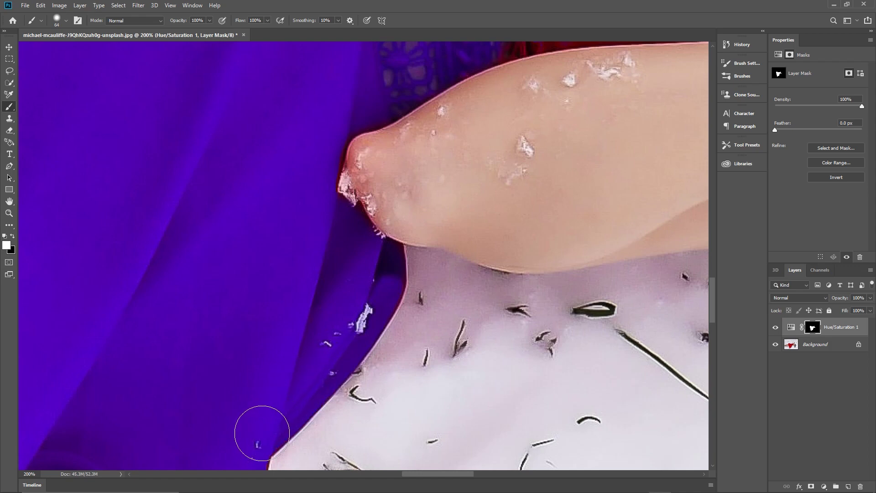
pyautogui.scroll(-5, 219, 367)
# Paint white over the red and pink fringes along the dress's side, bottom and arm edges.
pyautogui.moveTo(226, 277)
pyautogui.mouseDown()
pyautogui.moveTo(244, 283)
pyautogui.moveTo(224, 394)
pyautogui.mouseUp()
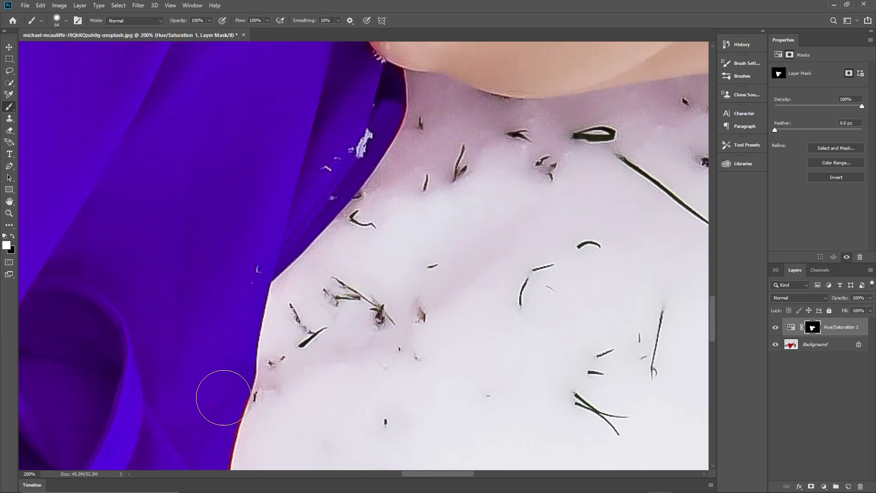
pyautogui.scroll(-3, 203, 365)
pyautogui.moveTo(205, 322); pyautogui.dragTo(203, 390)
pyautogui.moveTo(162, 412); pyautogui.dragTo(97, 425)
pyautogui.scroll(1, 151, 335)
pyautogui.scroll(4, 424, 176)
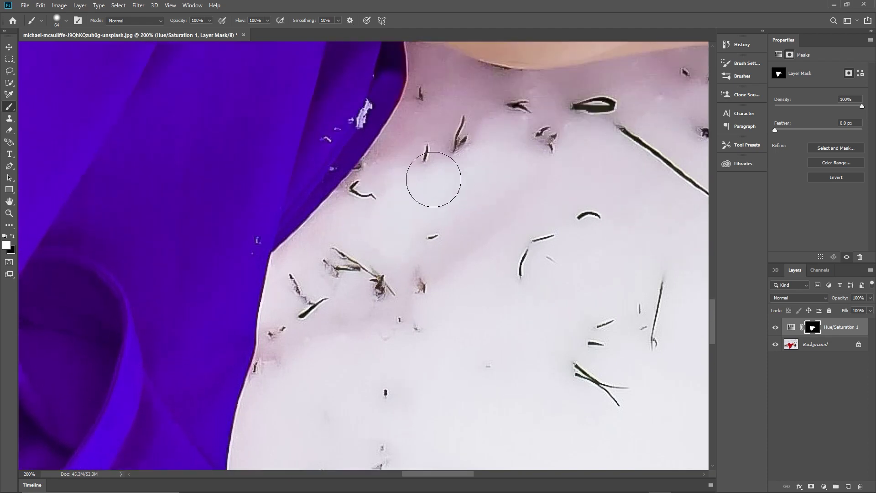
pyautogui.scroll(3, 316, 186)
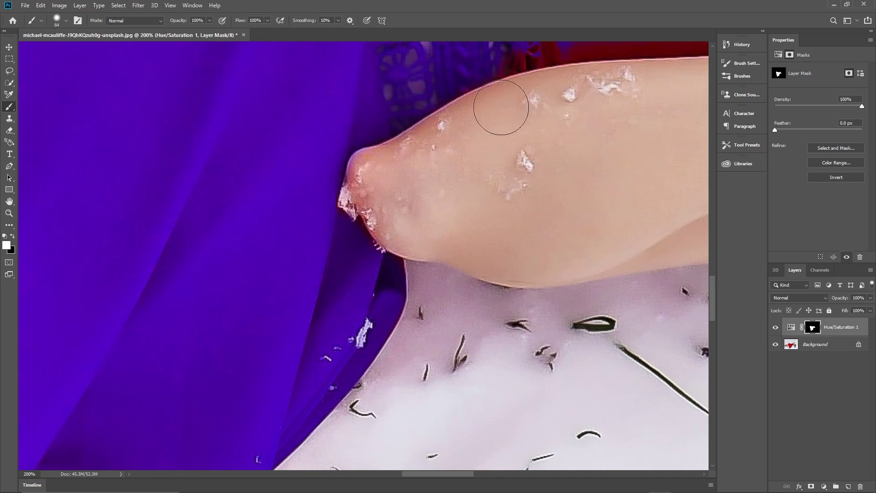
pyautogui.scroll(4, 581, 231)
pyautogui.moveTo(649, 173)
pyautogui.mouseDown()
pyautogui.moveTo(565, 174)
pyautogui.moveTo(475, 201)
pyautogui.mouseUp()
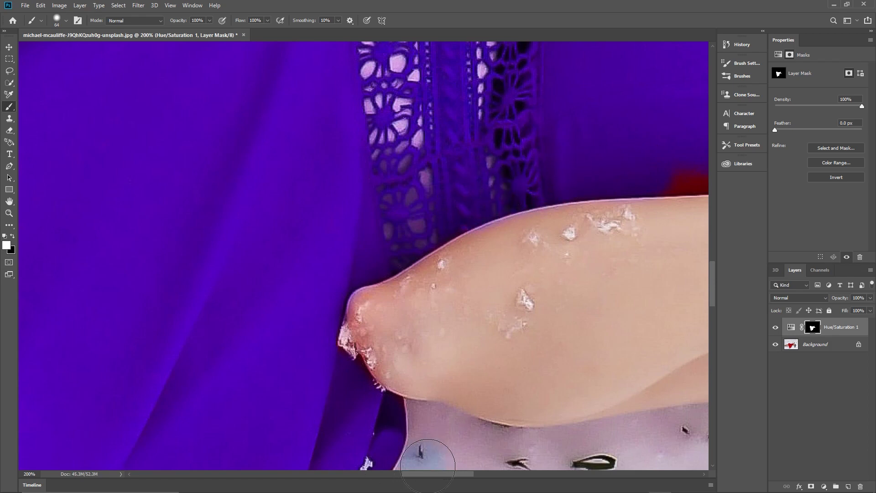
# Paint the mask white along the red fringes by the arm, chest and lower edge.
pyautogui.moveTo(434, 473); pyautogui.dragTo(476, 473)
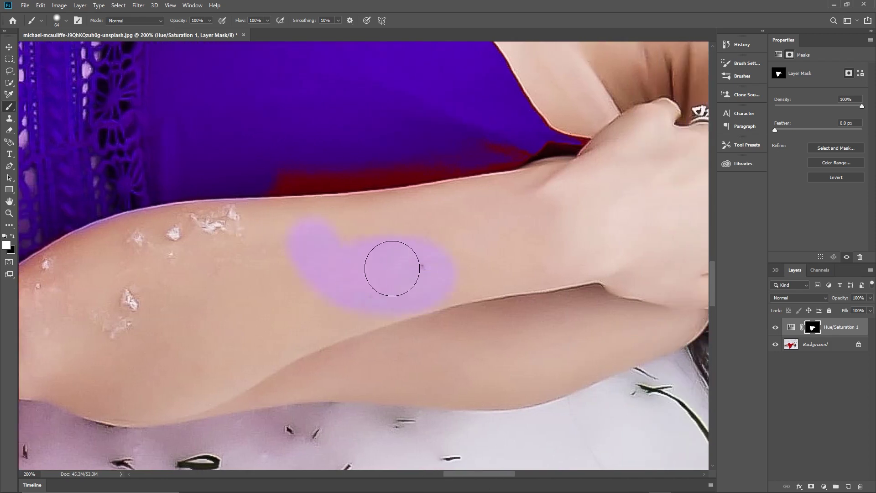
pyautogui.moveTo(325, 174)
pyautogui.mouseDown()
pyautogui.moveTo(279, 165)
pyautogui.moveTo(318, 161)
pyautogui.moveTo(230, 173)
pyautogui.mouseUp()
pyautogui.moveTo(302, 170); pyautogui.dragTo(426, 158)
pyautogui.scroll(-1, 520, 129)
pyautogui.scroll(10, 528, 121)
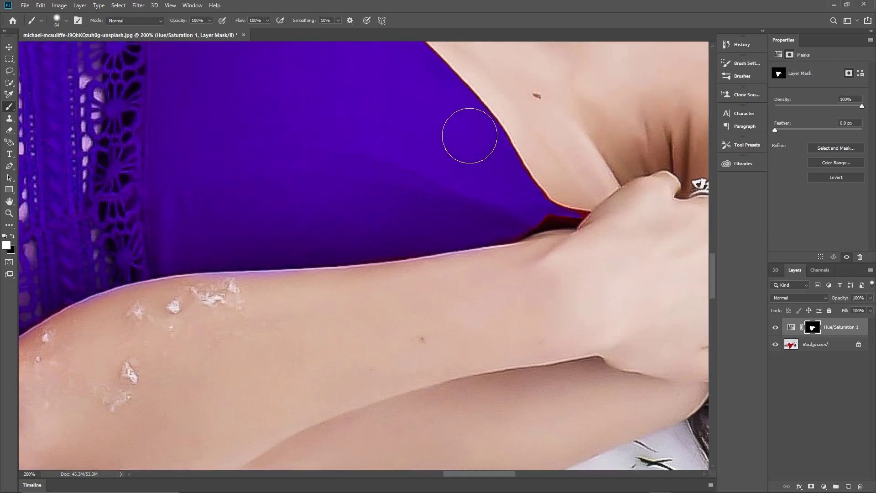
pyautogui.moveTo(413, 145); pyautogui.dragTo(439, 173)
pyautogui.moveTo(463, 200); pyautogui.dragTo(505, 258)
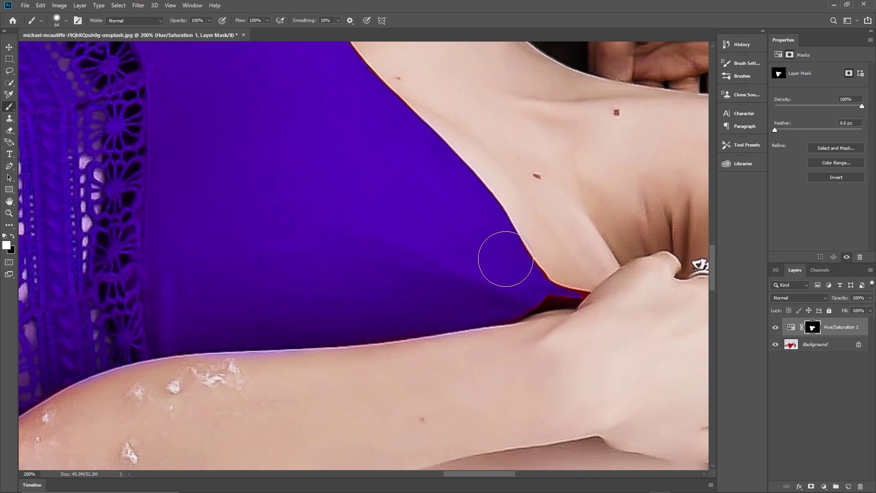
pyautogui.moveTo(519, 289)
pyautogui.mouseDown()
pyautogui.moveTo(370, 318)
pyautogui.moveTo(313, 319)
pyautogui.mouseUp()
# Paint out the remaining red fringes along the shoulder and the dress's top edge.
pyautogui.scroll(4, 387, 150)
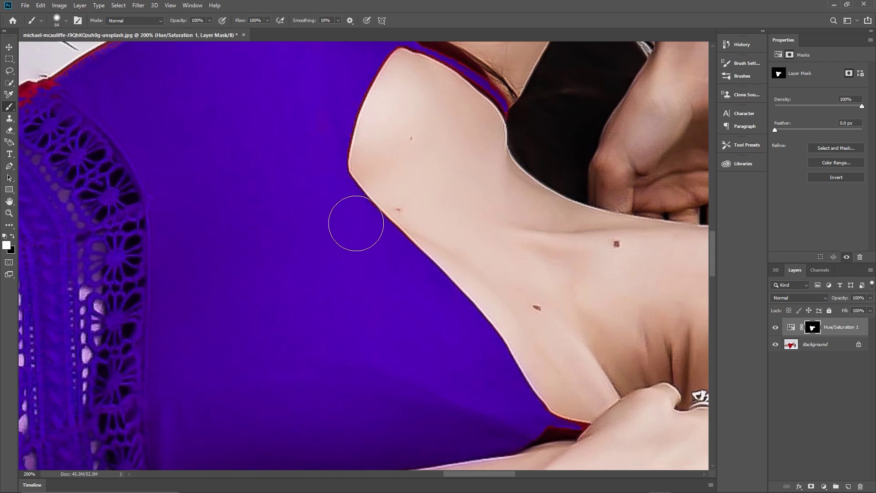
pyautogui.scroll(3, 283, 153)
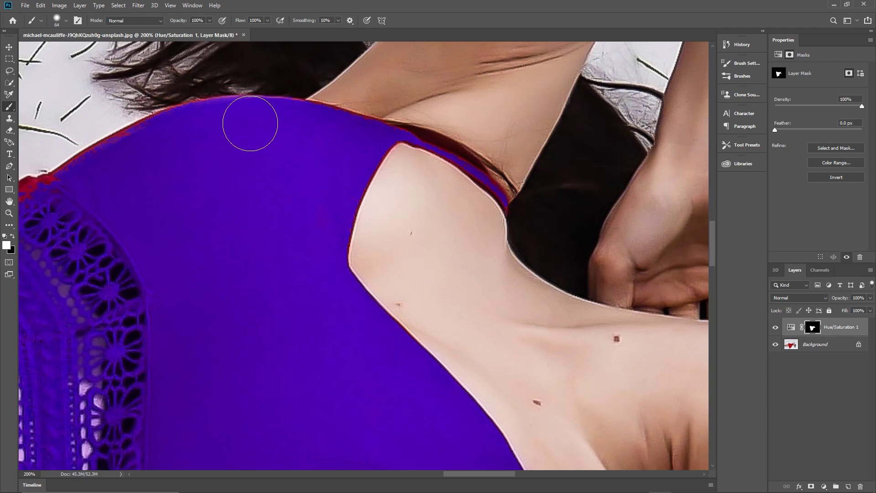
pyautogui.moveTo(201, 127)
pyautogui.mouseDown()
pyautogui.moveTo(128, 152)
pyautogui.moveTo(47, 204)
pyautogui.moveTo(79, 186)
pyautogui.mouseUp()
pyautogui.scroll(-1, 203, 260)
pyautogui.moveTo(338, 181)
pyautogui.mouseDown()
pyautogui.moveTo(345, 153)
pyautogui.moveTo(317, 228)
pyautogui.mouseUp()
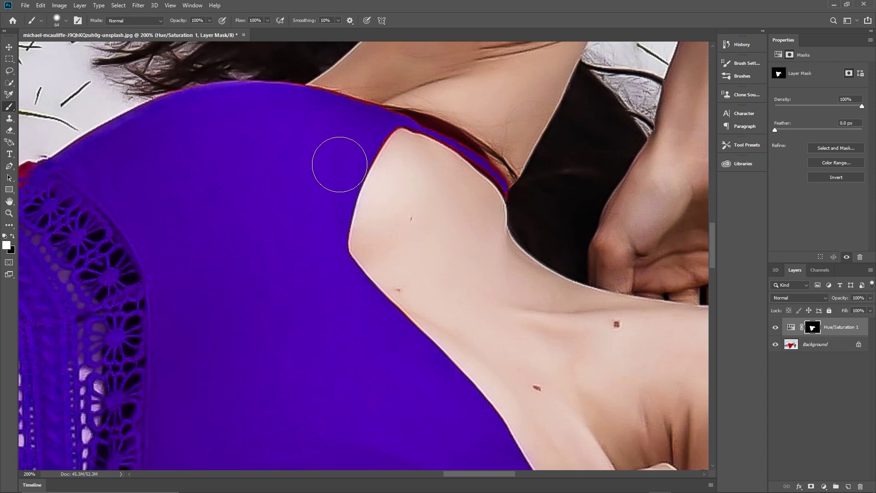
pyautogui.moveTo(358, 125)
pyautogui.mouseDown()
pyautogui.moveTo(237, 106)
pyautogui.moveTo(207, 108)
pyautogui.moveTo(146, 133)
pyautogui.mouseUp()
pyautogui.moveTo(440, 474); pyautogui.dragTo(392, 474)
pyautogui.moveTo(497, 219)
pyautogui.mouseDown()
pyautogui.moveTo(523, 198)
pyautogui.moveTo(522, 188)
pyautogui.moveTo(444, 225)
pyautogui.moveTo(340, 243)
pyautogui.moveTo(169, 190)
pyautogui.moveTo(54, 175)
pyautogui.mouseUp()
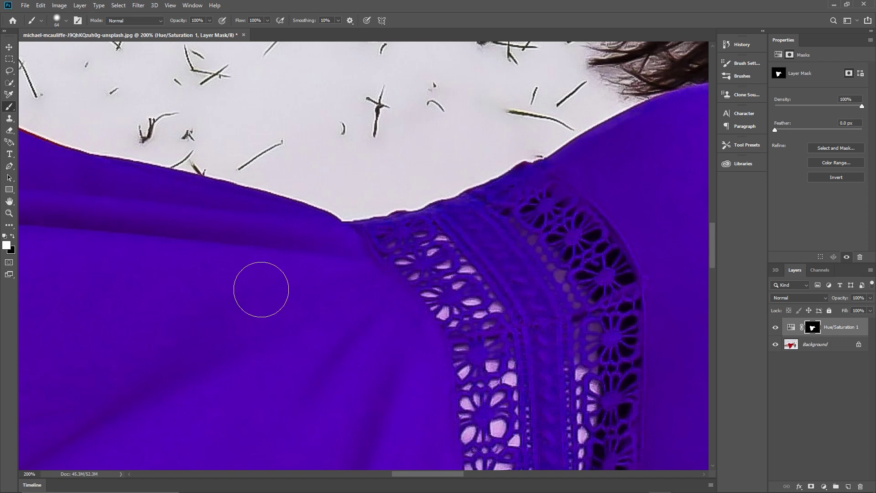
# Pan over and paint white along the red fringe on the dress's top edge.
pyautogui.scroll(-2, 146, 278)
pyautogui.moveTo(441, 473); pyautogui.dragTo(385, 473)
pyautogui.scroll(4, 433, 297)
pyautogui.moveTo(155, 96); pyautogui.dragTo(388, 152)
pyautogui.moveTo(436, 158)
pyautogui.mouseDown()
pyautogui.moveTo(469, 161)
pyautogui.moveTo(565, 203)
pyautogui.moveTo(618, 211)
pyautogui.mouseUp()
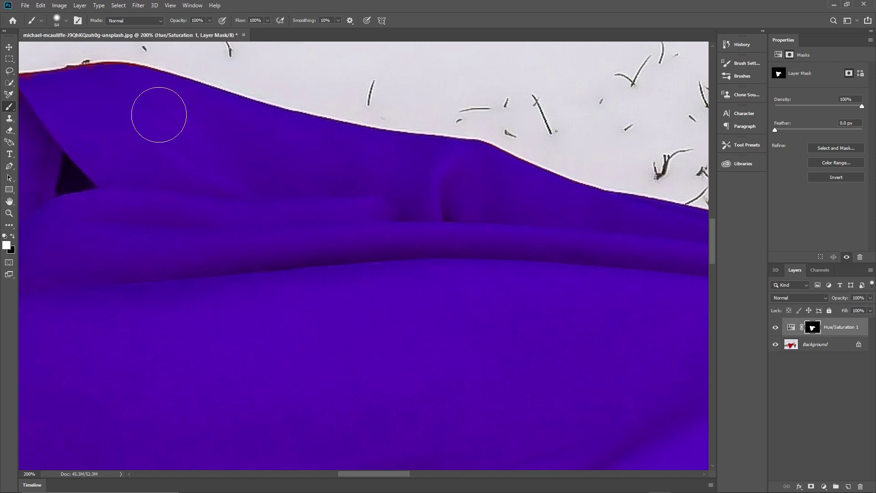
# Paint out the fringe on the upper-left edge and clear the tint from the adjacent snow.
pyautogui.moveTo(406, 474); pyautogui.dragTo(388, 477)
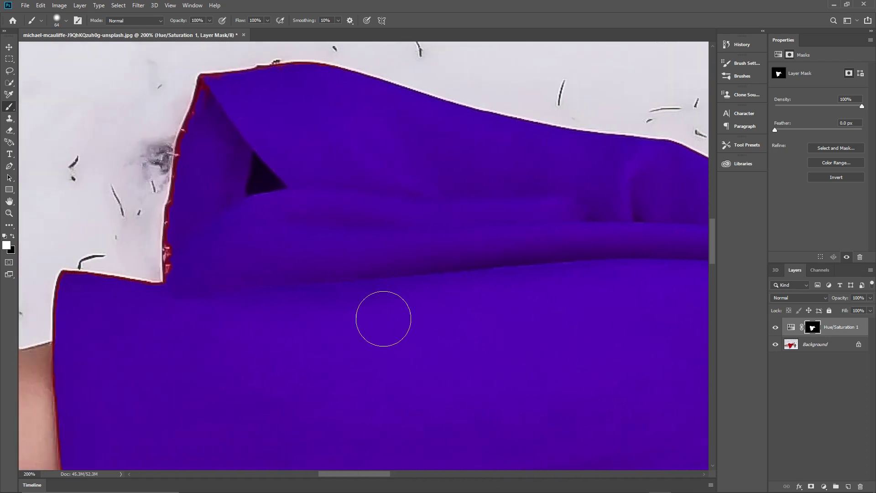
pyautogui.moveTo(276, 89)
pyautogui.mouseDown()
pyautogui.moveTo(214, 95)
pyautogui.moveTo(181, 192)
pyautogui.moveTo(179, 293)
pyautogui.moveTo(142, 305)
pyautogui.moveTo(76, 296)
pyautogui.moveTo(108, 297)
pyautogui.mouseUp()
pyautogui.moveTo(101, 173)
pyautogui.mouseDown()
pyautogui.moveTo(102, 230)
pyautogui.moveTo(88, 172)
pyautogui.mouseUp()
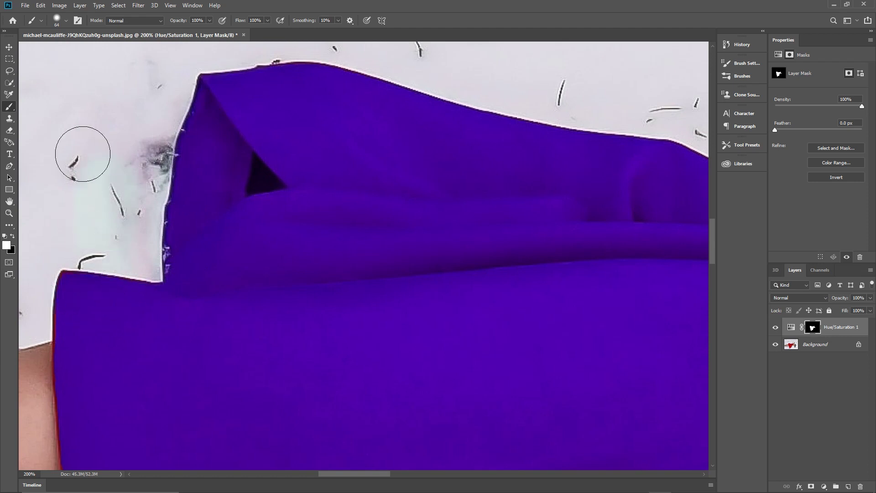
pyautogui.moveTo(46, 237)
pyautogui.mouseDown()
pyautogui.moveTo(125, 207)
pyautogui.moveTo(165, 88)
pyautogui.moveTo(127, 180)
pyautogui.moveTo(122, 244)
pyautogui.moveTo(103, 246)
pyautogui.mouseUp()
# Paint the mask white down the dress's left edge to turn the red fringe blue.
pyautogui.moveTo(79, 344); pyautogui.dragTo(81, 434)
pyautogui.scroll(-5, 90, 377)
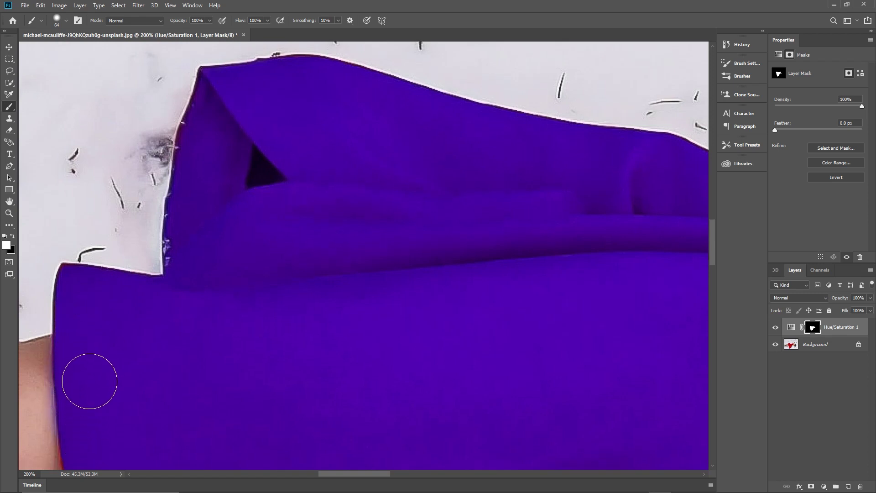
pyautogui.moveTo(83, 320); pyautogui.dragTo(95, 416)
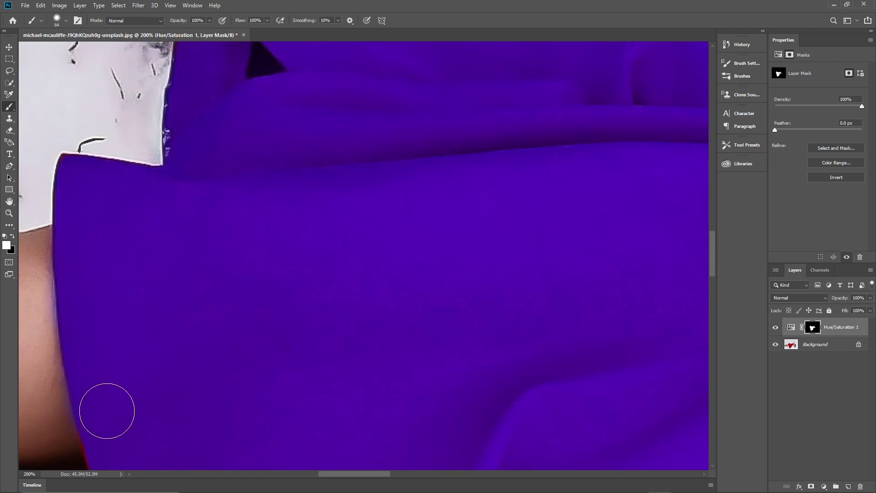
pyautogui.scroll(-4, 108, 413)
pyautogui.moveTo(102, 318)
pyautogui.mouseDown()
pyautogui.moveTo(119, 380)
pyautogui.moveTo(138, 401)
pyautogui.moveTo(210, 394)
pyautogui.moveTo(132, 397)
pyautogui.mouseUp()
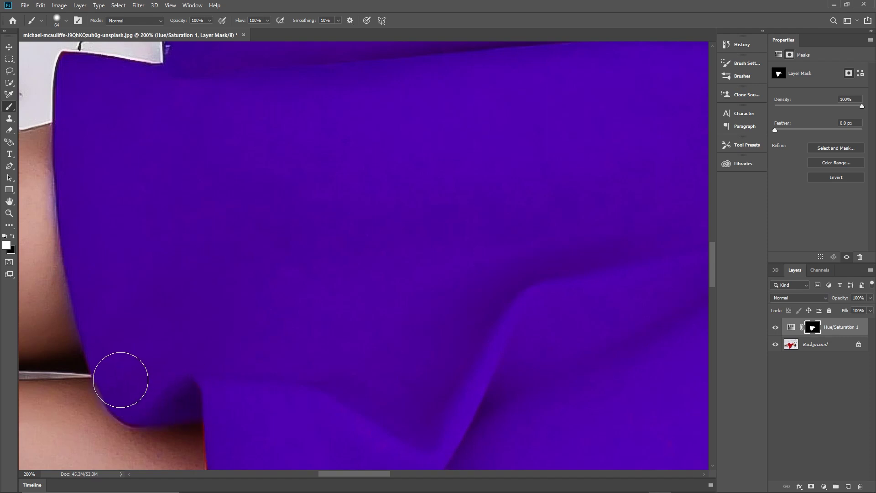
pyautogui.scroll(-6, 344, 354)
# Paint white along the lower left and bottom fabric edges to clear the remaining red fringe.
pyautogui.moveTo(231, 254)
pyautogui.mouseDown()
pyautogui.moveTo(240, 360)
pyautogui.moveTo(237, 443)
pyautogui.mouseUp()
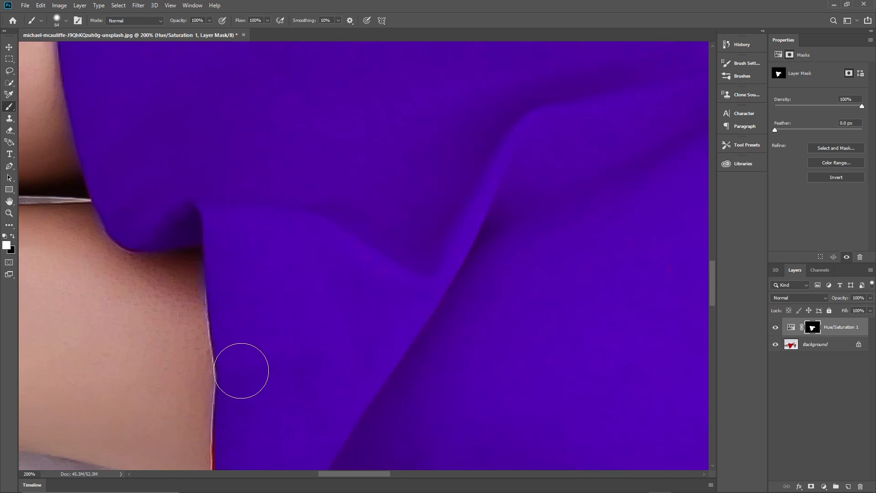
pyautogui.scroll(-6, 245, 377)
pyautogui.scroll(-1, 247, 346)
pyautogui.moveTo(231, 286)
pyautogui.mouseDown()
pyautogui.moveTo(238, 370)
pyautogui.moveTo(260, 416)
pyautogui.mouseUp()
pyautogui.scroll(-7, 286, 395)
pyautogui.scroll(-3, 295, 329)
pyautogui.moveTo(277, 195)
pyautogui.mouseDown()
pyautogui.moveTo(336, 301)
pyautogui.moveTo(418, 396)
pyautogui.moveTo(442, 405)
pyautogui.mouseUp()
pyautogui.scroll(-1, 442, 405)
pyautogui.scroll(-7, 442, 405)
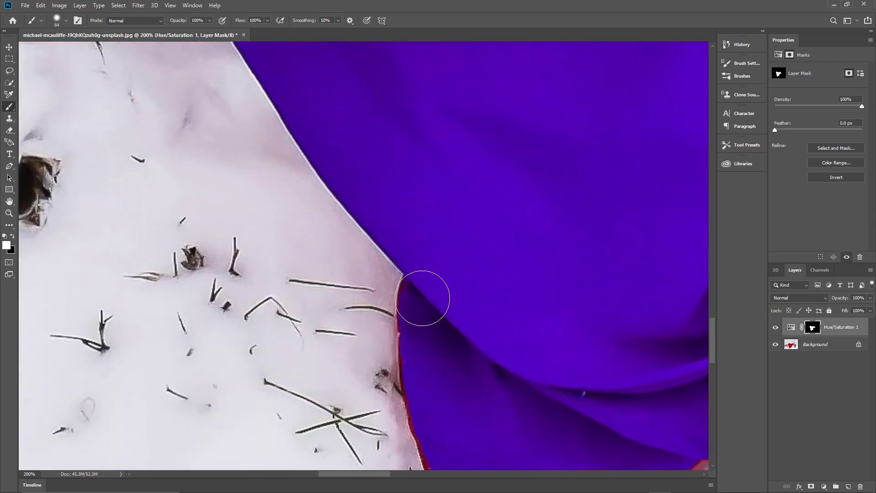
pyautogui.moveTo(424, 248)
pyautogui.mouseDown()
pyautogui.moveTo(422, 293)
pyautogui.moveTo(439, 383)
pyautogui.moveTo(421, 330)
pyautogui.moveTo(462, 445)
pyautogui.mouseUp()
pyautogui.scroll(-5, 477, 377)
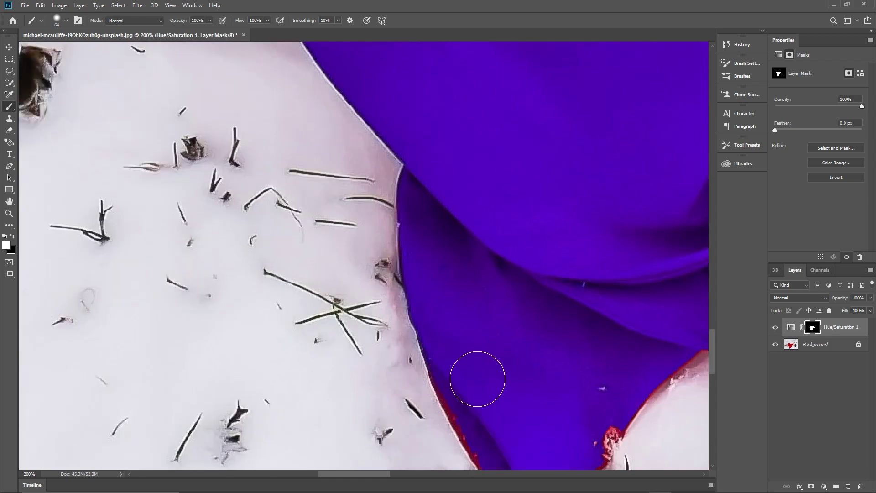
pyautogui.moveTo(457, 324)
pyautogui.mouseDown()
pyautogui.moveTo(513, 428)
pyautogui.moveTo(529, 444)
pyautogui.moveTo(552, 435)
pyautogui.moveTo(528, 447)
pyautogui.moveTo(519, 433)
pyautogui.moveTo(555, 431)
pyautogui.moveTo(573, 418)
pyautogui.moveTo(592, 369)
pyautogui.moveTo(603, 371)
pyautogui.moveTo(604, 353)
pyautogui.moveTo(634, 329)
pyautogui.mouseUp()
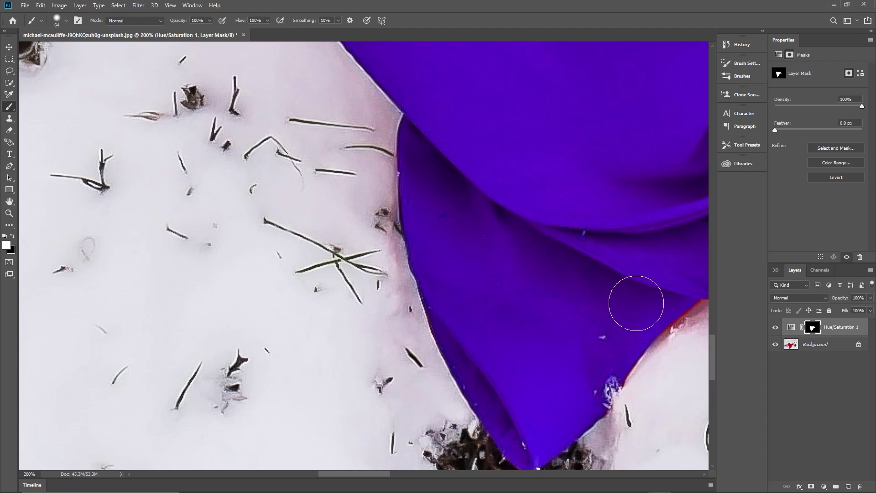
pyautogui.moveTo(376, 473); pyautogui.dragTo(417, 473)
pyautogui.moveTo(283, 313)
pyautogui.mouseDown()
pyautogui.moveTo(333, 278)
pyautogui.moveTo(453, 250)
pyautogui.moveTo(559, 196)
pyautogui.mouseUp()
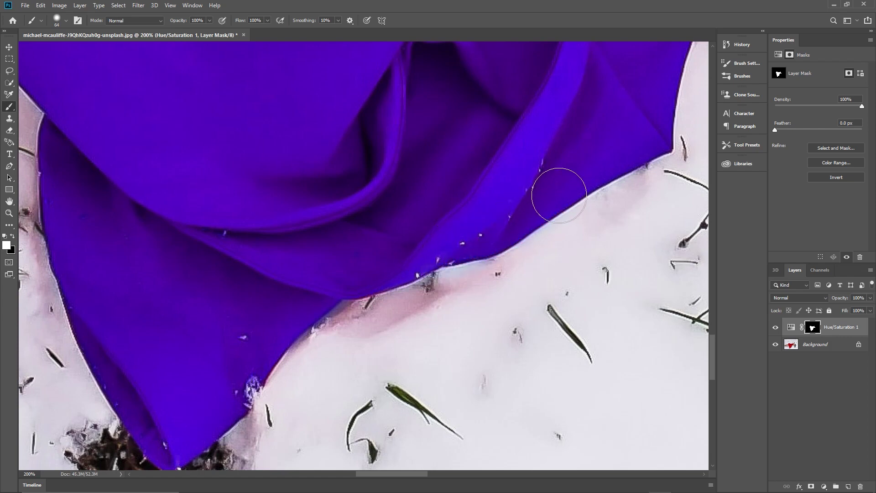
# Switch to black and paint out the blue that spilled past the fabric edge.
pyautogui.click(12, 234)
pyautogui.moveTo(359, 322)
pyautogui.mouseDown()
pyautogui.moveTo(299, 366)
pyautogui.moveTo(385, 315)
pyautogui.moveTo(357, 327)
pyautogui.mouseUp()
pyautogui.scroll(2, 544, 214)
pyautogui.scroll(10, 544, 215)
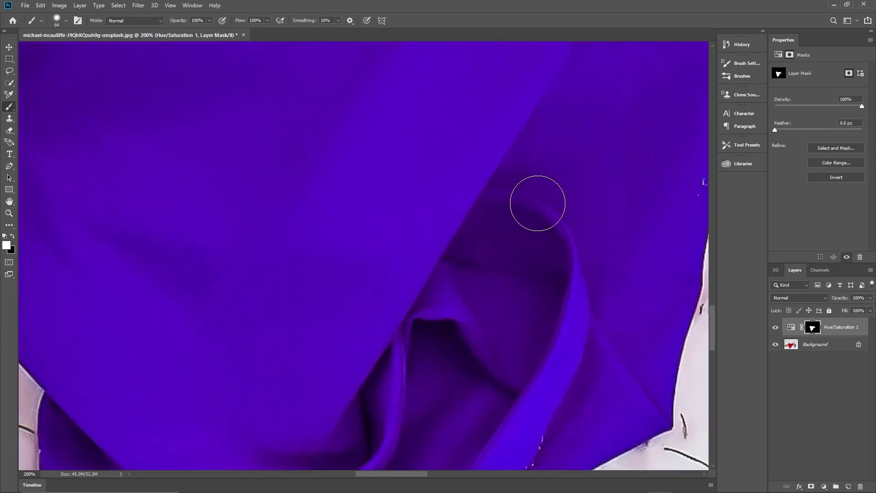
pyautogui.scroll(10, 535, 204)
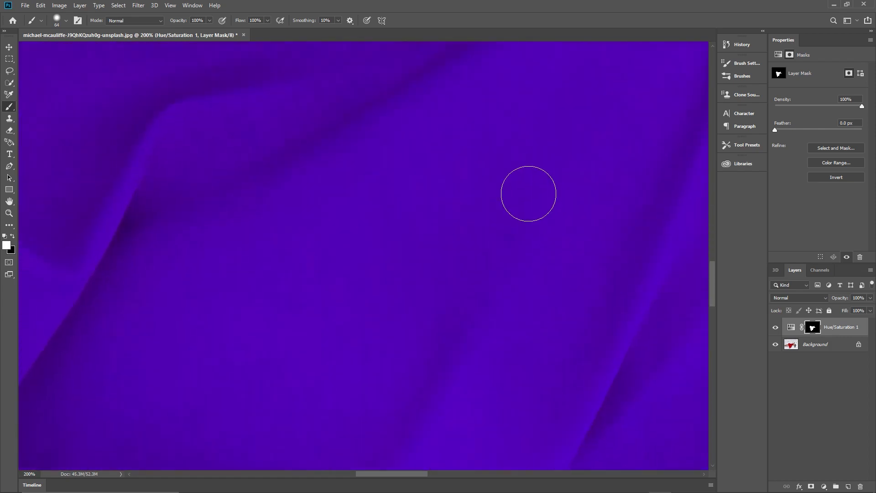
pyautogui.scroll(1, 524, 187)
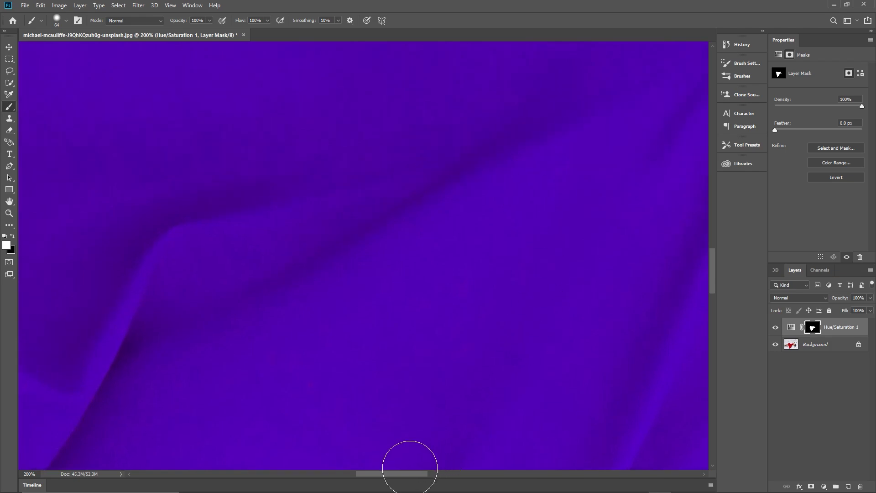
pyautogui.moveTo(412, 473); pyautogui.dragTo(513, 460)
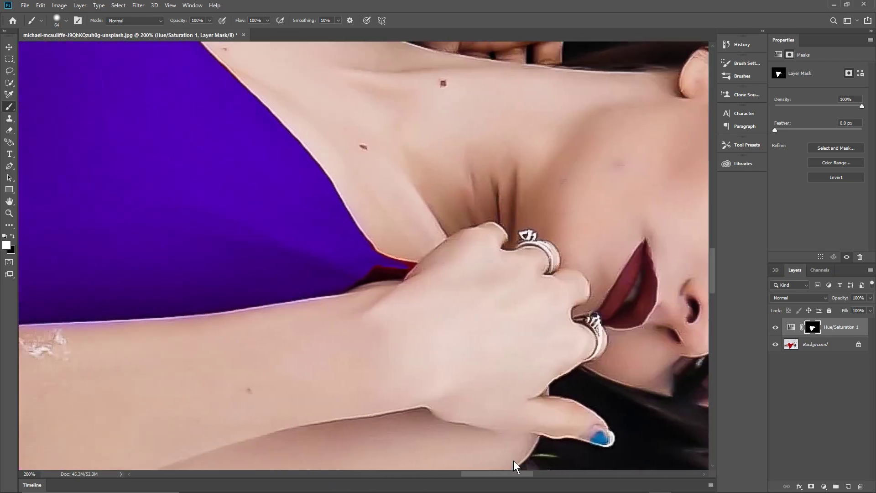
pyautogui.scroll(5, 293, 196)
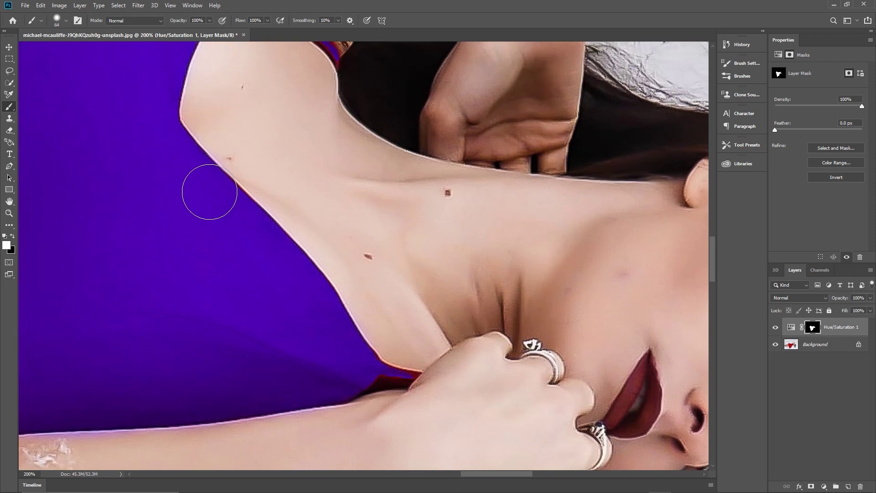
pyautogui.scroll(2, 219, 182)
pyautogui.scroll(3, 207, 158)
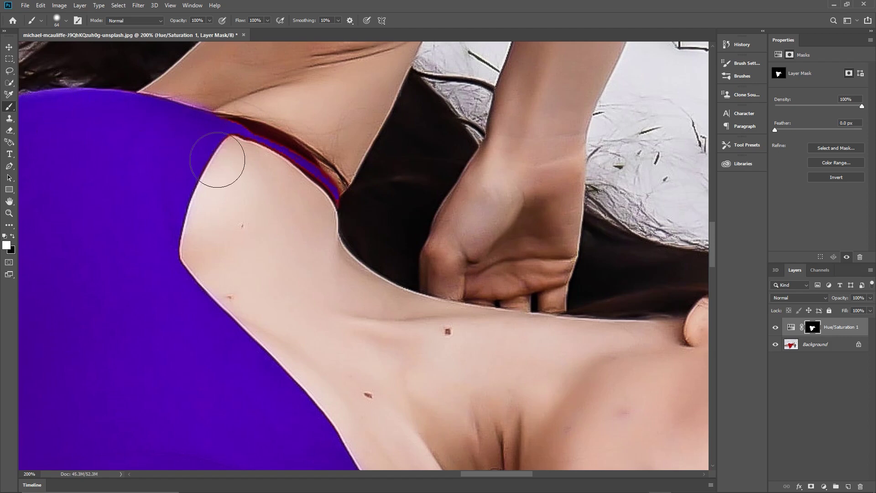
# Set the brush size to 7 px for the shoulder edge.
pyautogui.click(63, 23)
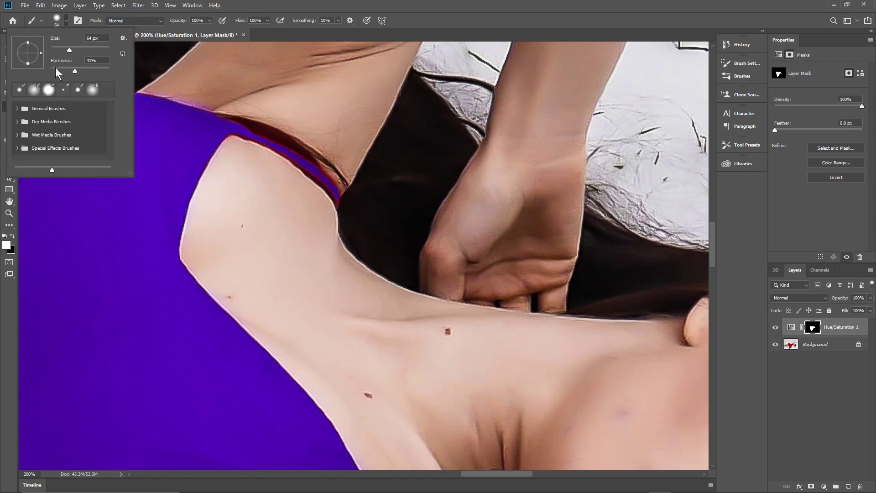
pyautogui.moveTo(65, 49); pyautogui.dragTo(53, 50)
pyautogui.press('Return')
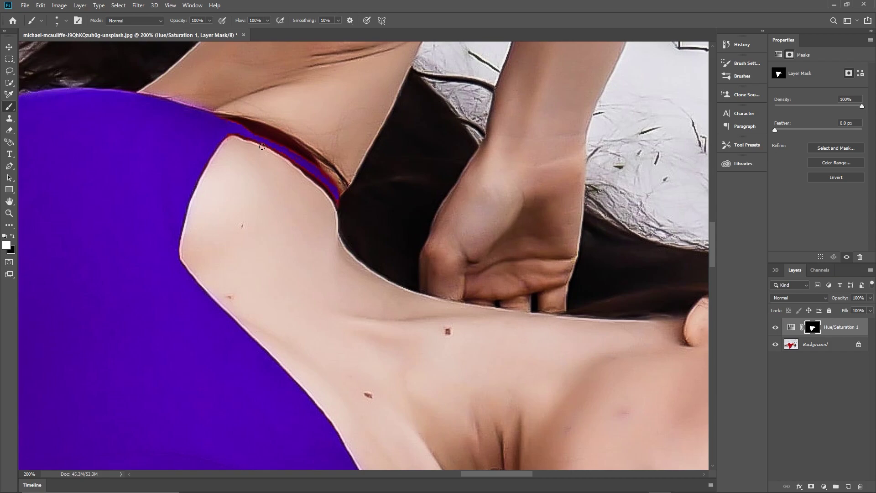
pyautogui.scroll(4, 262, 146)
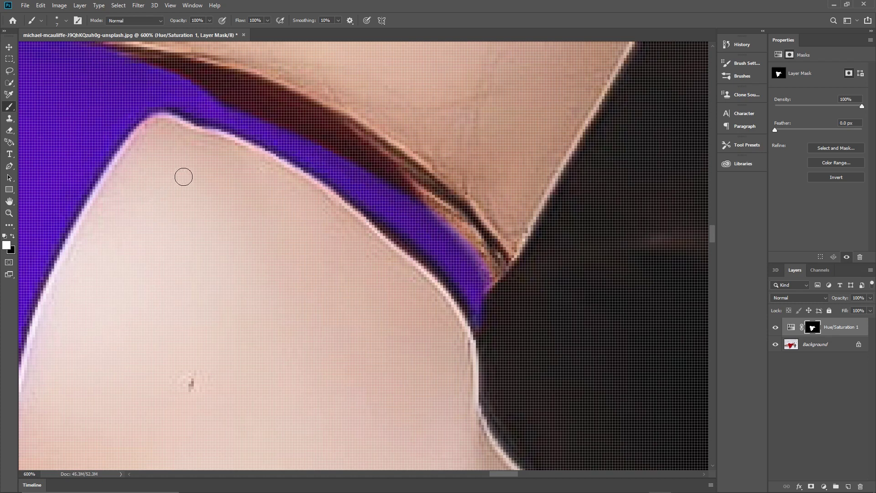
# Zoom out from the shoulder close-up with the Zoom tool in zoom-out mode.
pyautogui.press('z')
pyautogui.click(68, 20)
pyautogui.moveTo(234, 201); pyautogui.dragTo(234, 202)
# Zoom out to the whole photo, check the dress edge by the armpit, then zoom back out.
pyautogui.click(241, 230)
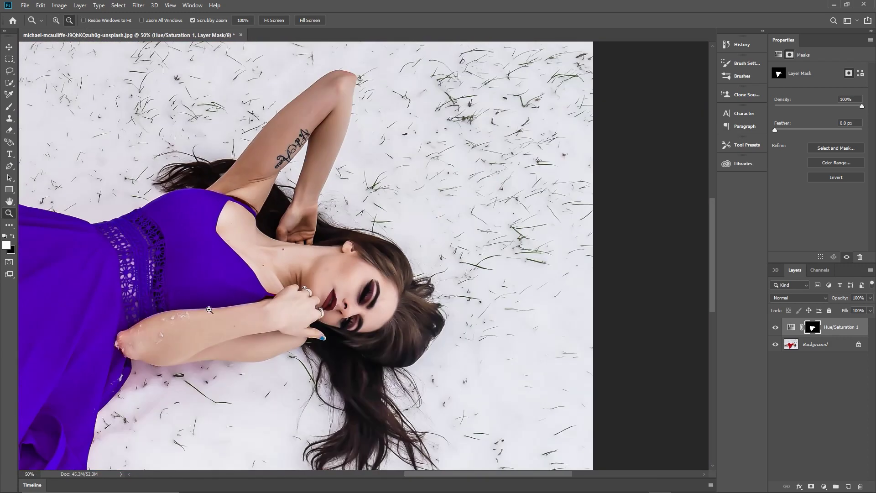
pyautogui.click(188, 325)
pyautogui.click(214, 383)
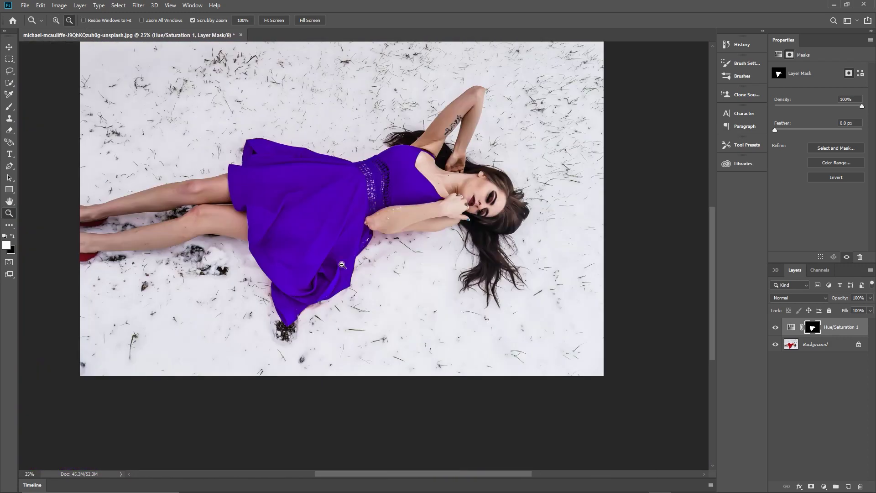
pyautogui.press('b')
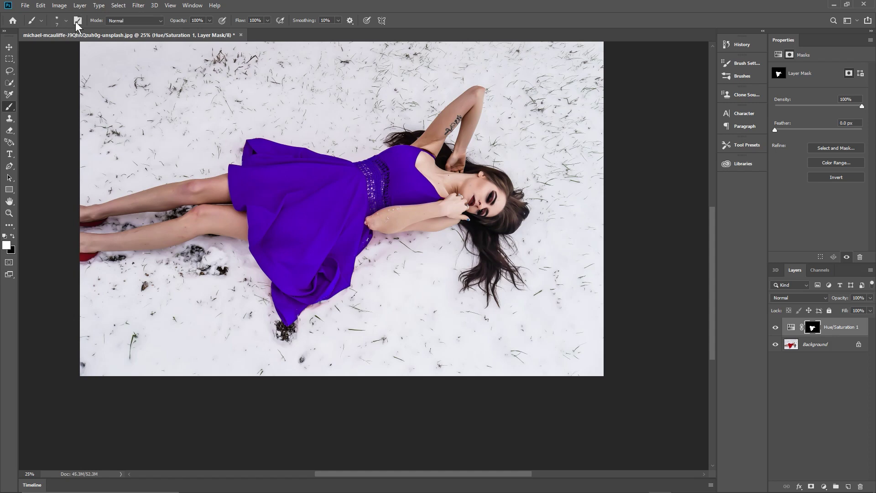
pyautogui.press('z')
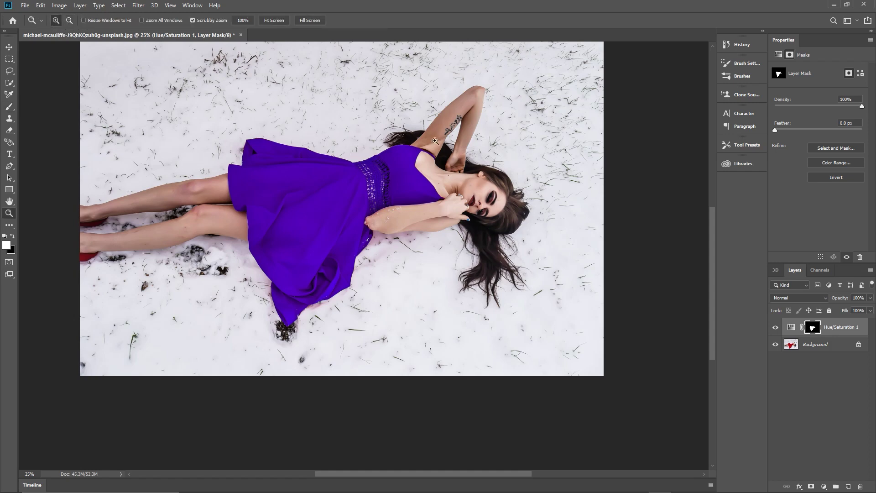
pyautogui.moveTo(429, 152); pyautogui.dragTo(339, 130)
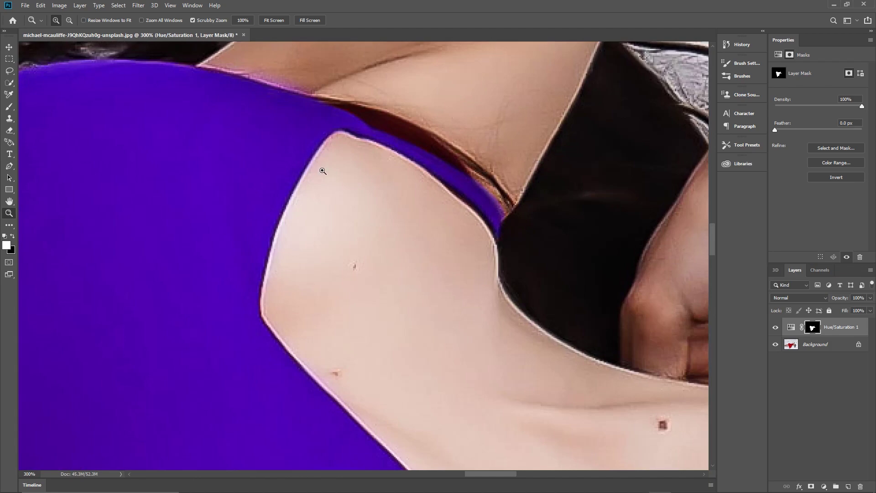
pyautogui.press('b')
pyautogui.press('z')
pyautogui.keyDown('alt'); pyautogui.click(240, 217); pyautogui.keyUp('alt')
pyautogui.keyDown('alt'); pyautogui.click(240, 217); pyautogui.keyUp('alt')
pyautogui.keyDown('alt'); pyautogui.click(241, 217); pyautogui.keyUp('alt')
pyautogui.keyDown('alt'); pyautogui.click(240, 217); pyautogui.keyUp('alt')
pyautogui.keyDown('alt'); pyautogui.click(240, 216); pyautogui.keyUp('alt')
pyautogui.keyDown('alt'); pyautogui.click(241, 216); pyautogui.keyUp('alt')
# Set the Hue/Saturation hue to -157 so the dress turns teal blue.
pyautogui.press('b')
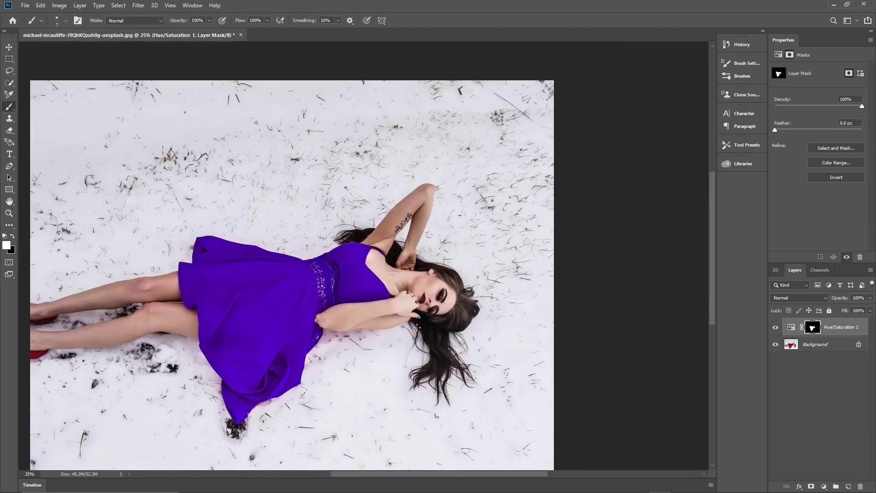
pyautogui.click(791, 326)
pyautogui.moveTo(791, 106)
pyautogui.mouseDown()
pyautogui.moveTo(845, 111)
pyautogui.moveTo(811, 117)
pyautogui.moveTo(779, 108)
pyautogui.moveTo(814, 105)
pyautogui.moveTo(779, 104)
pyautogui.mouseUp()
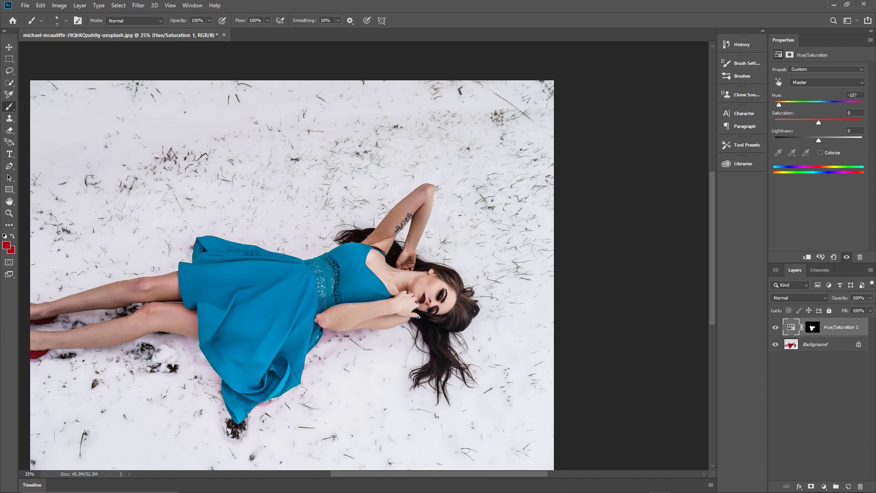
pyautogui.moveTo(539, 480)
pyautogui.moveTo(536, 479); pyautogui.dragTo(502, 479)
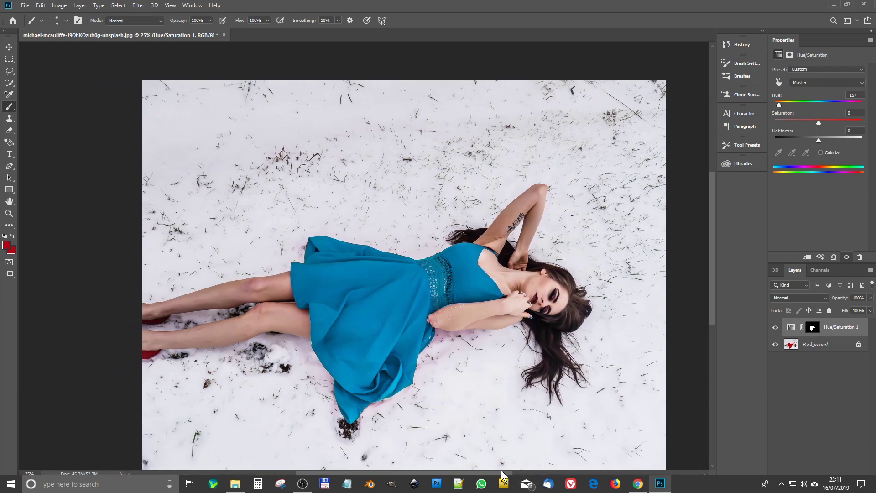
pyautogui.scroll(-3, 346, 264)
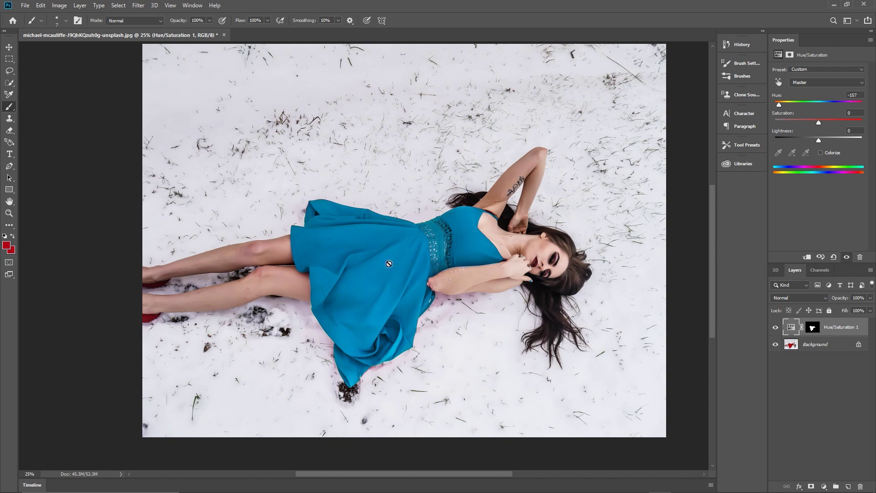
pyautogui.scroll(1, 440, 278)
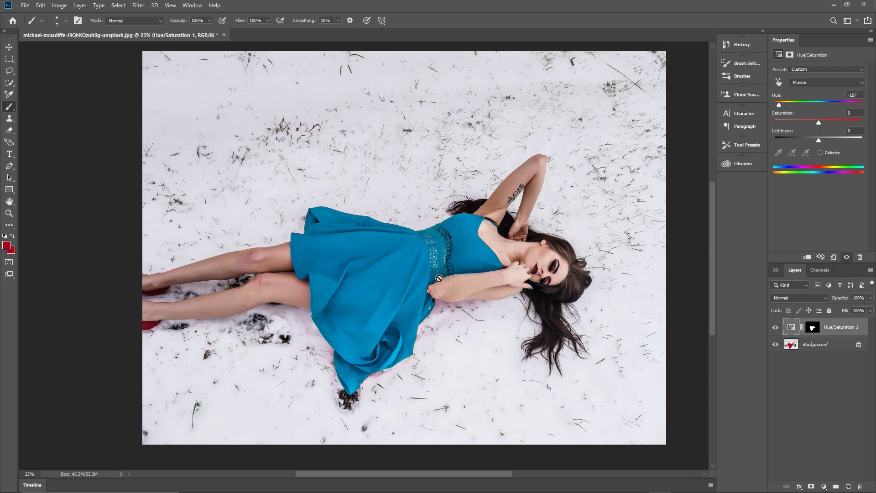
# Save the edit as a Photoshop PSD, accepting the compatibility option.
pyautogui.click(26, 6)
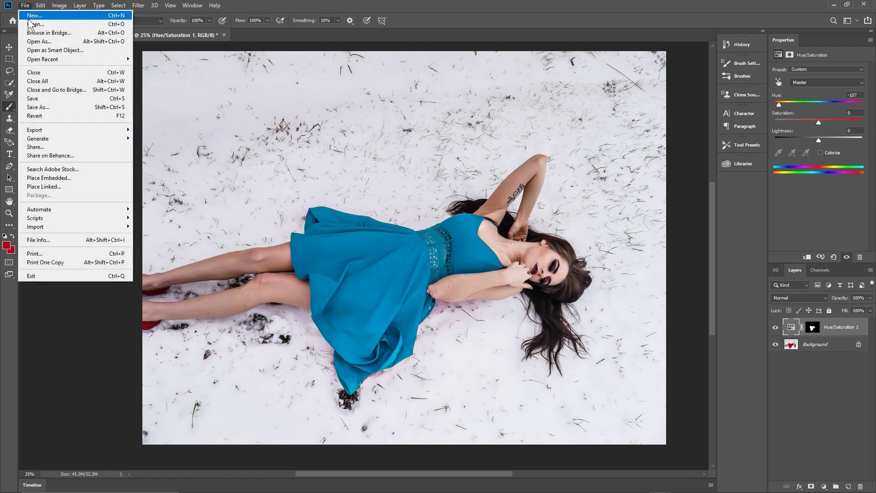
pyautogui.click(39, 99)
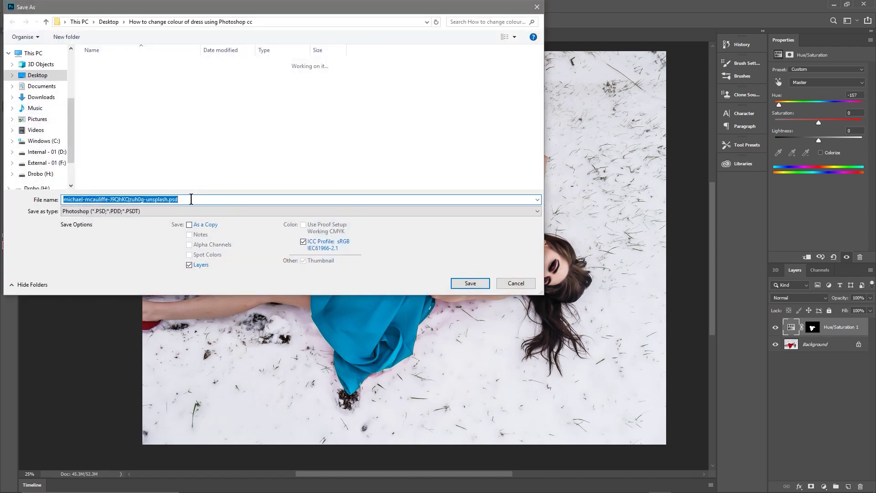
pyautogui.click(471, 283)
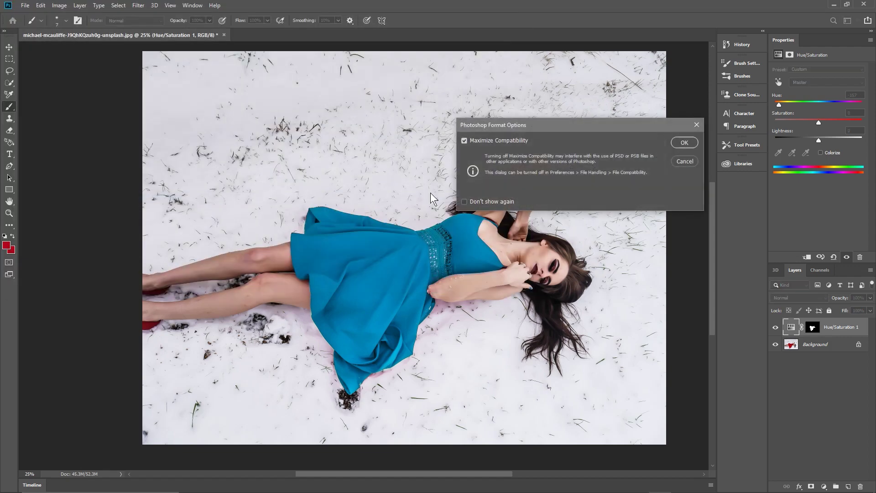
pyautogui.click(682, 142)
# Export the image in JPG format through Export As.
pyautogui.click(25, 6)
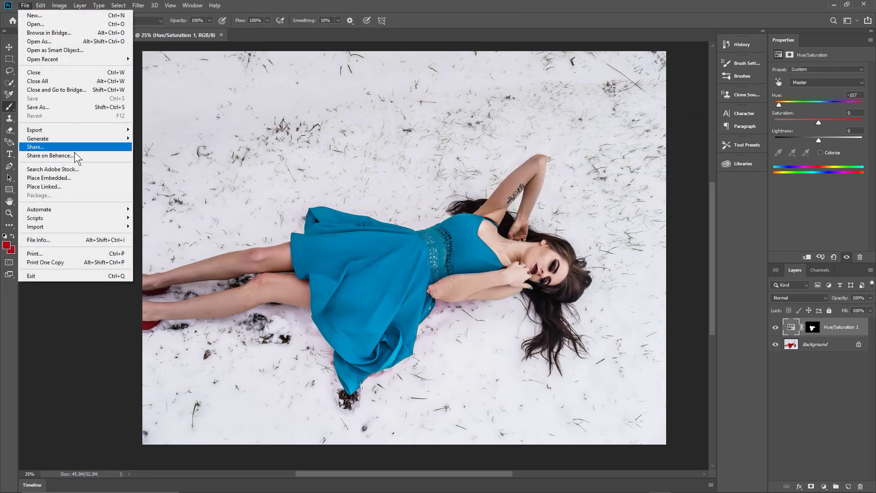
pyautogui.moveTo(80, 131)
pyautogui.click(155, 137)
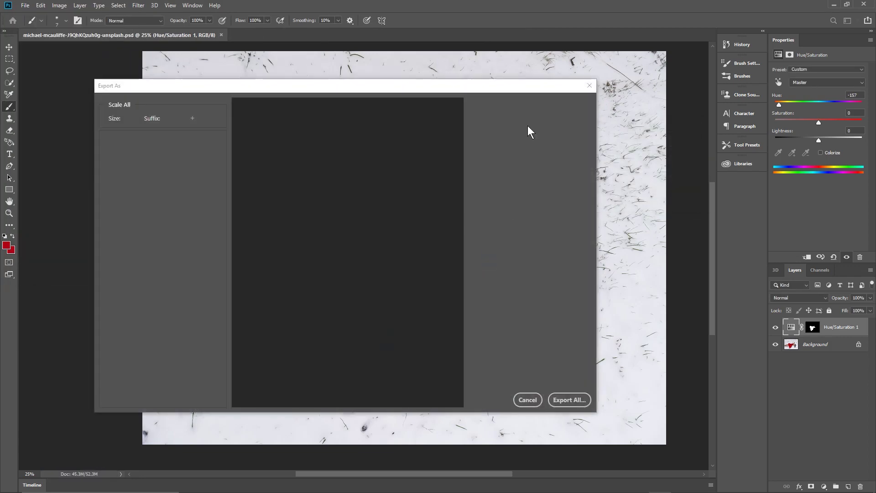
pyautogui.click(537, 119)
pyautogui.click(536, 143)
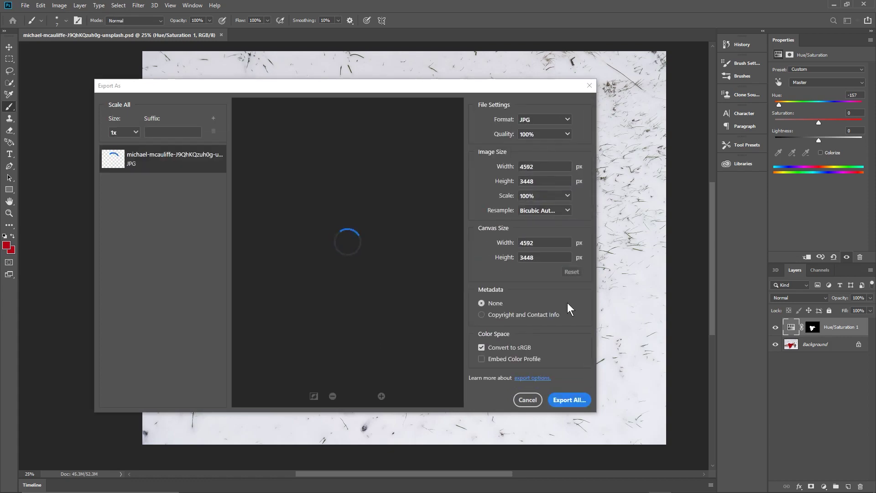
pyautogui.click(581, 401)
# Save the export as 01.jpg rather than replacing the original JPG.
pyautogui.click(471, 225)
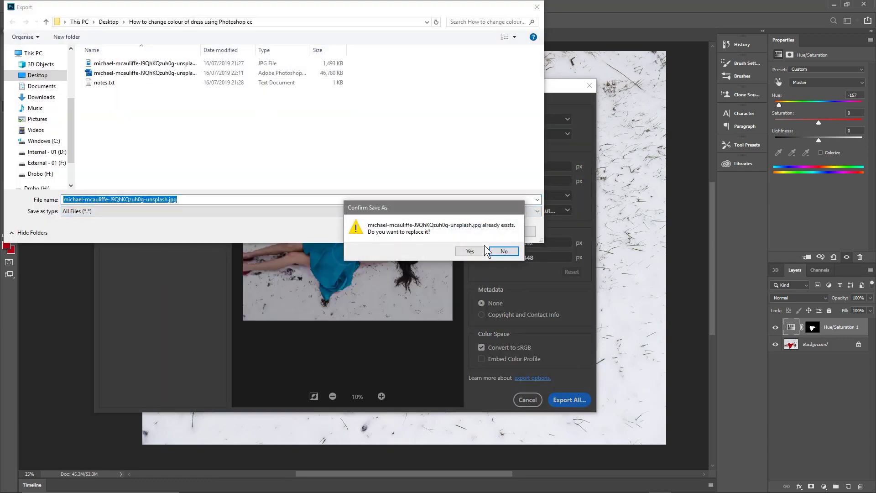
pyautogui.click(502, 252)
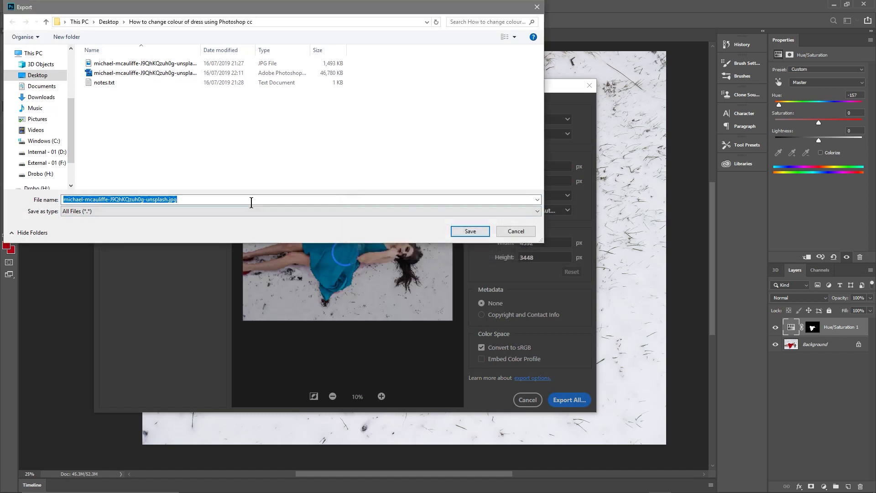
pyautogui.click(167, 199)
pyautogui.hotkey('shift', 'Home')
pyautogui.press('BackSpace')
pyautogui.write('-1')
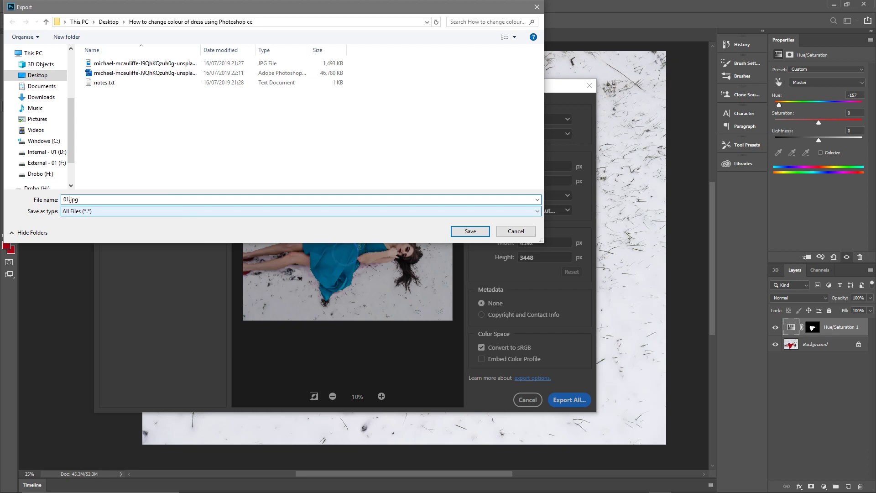
pyautogui.press('Return')
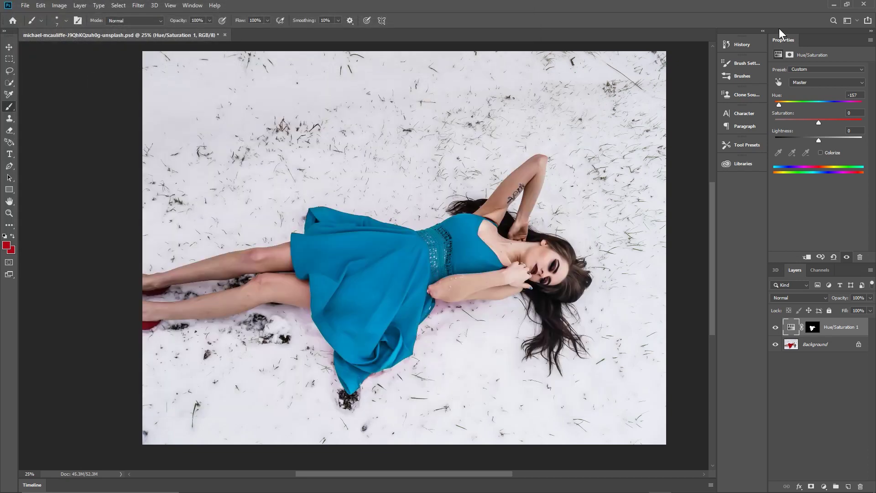
# Quit Photoshop saving changes, then open the original red-dress photo from the folder.
pyautogui.click(863, 3)
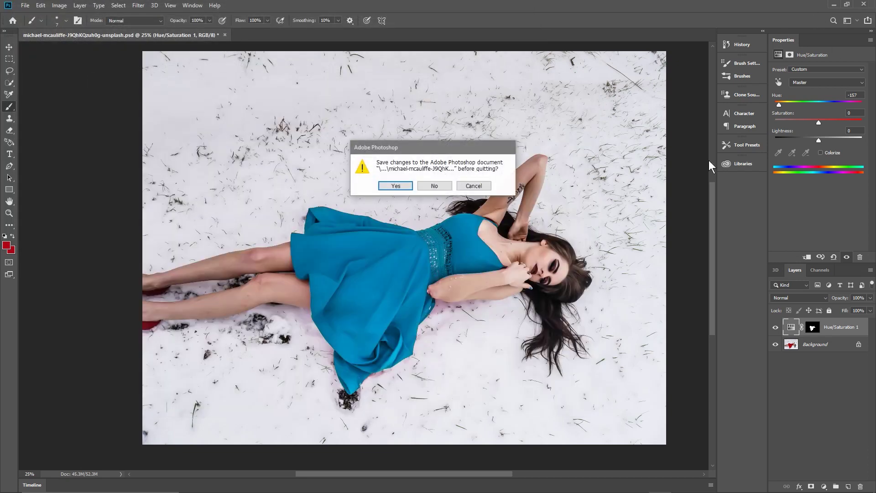
pyautogui.click(404, 187)
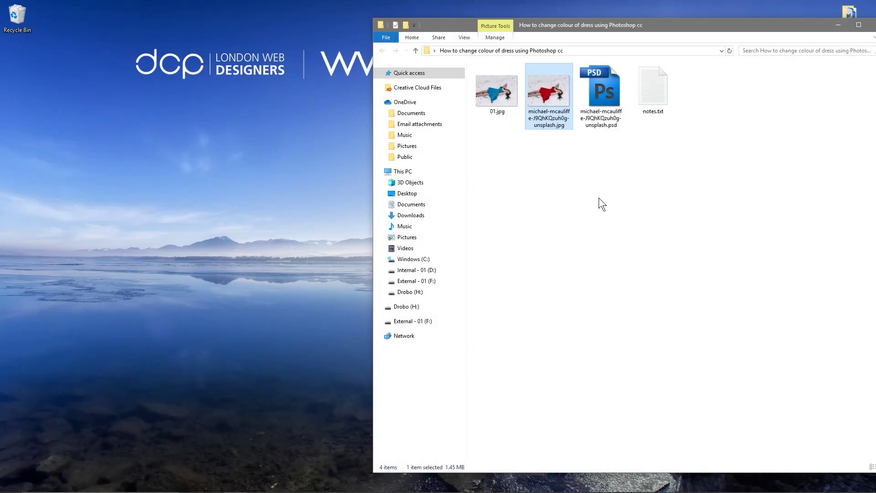
pyautogui.click(506, 92)
pyautogui.doubleClick(551, 94)
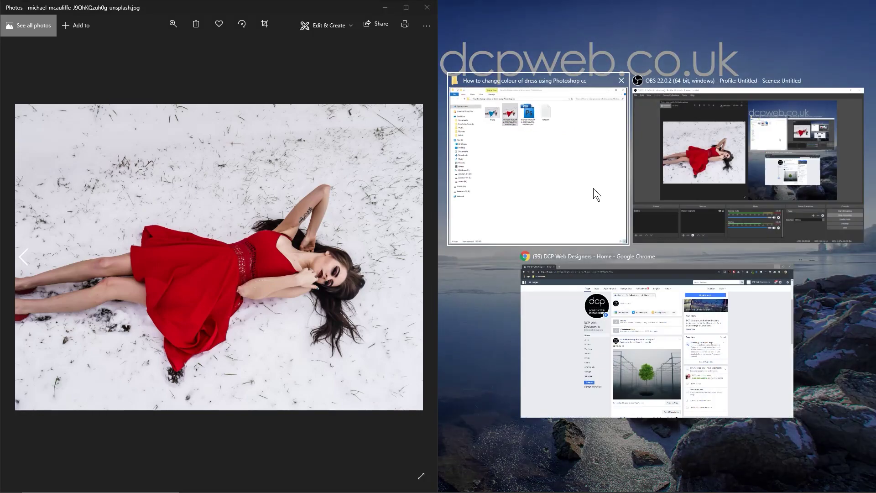
pyautogui.click(593, 188)
# Open 01.jpg beside the original to compare, then close both Photos windows and the folder.
pyautogui.doubleClick(555, 78)
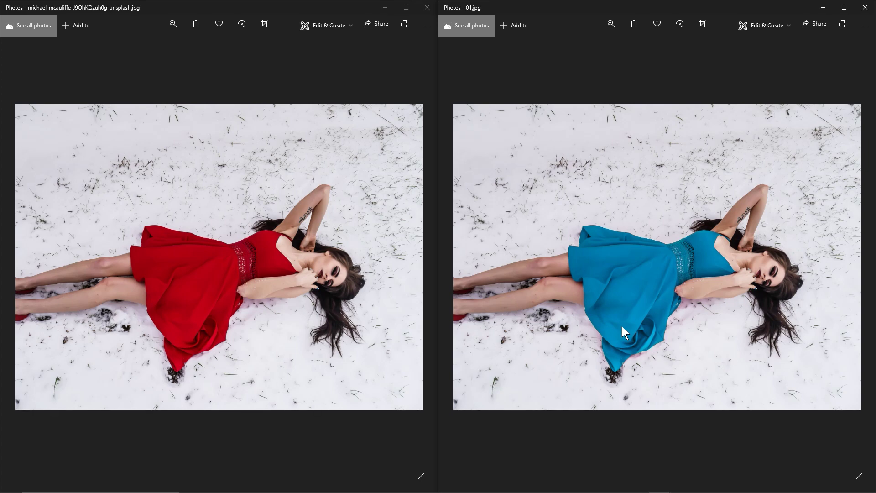
pyautogui.click(434, 12)
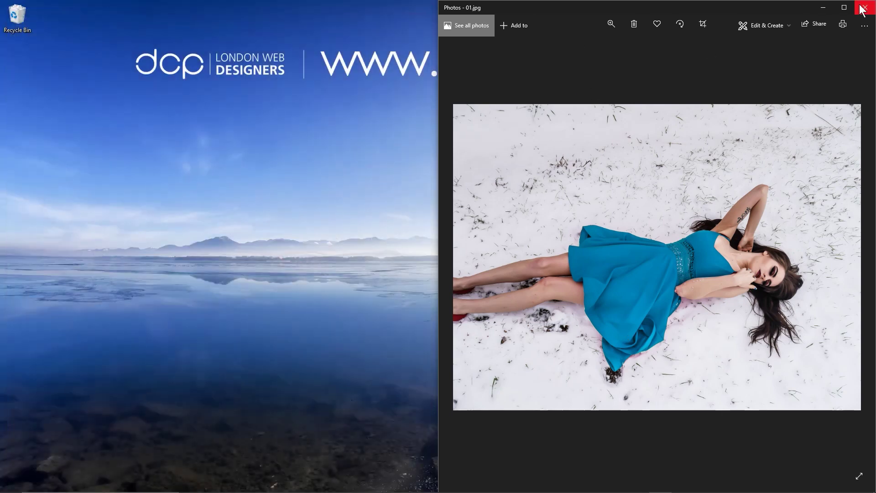
pyautogui.click(865, 7)
pyautogui.click(864, 7)
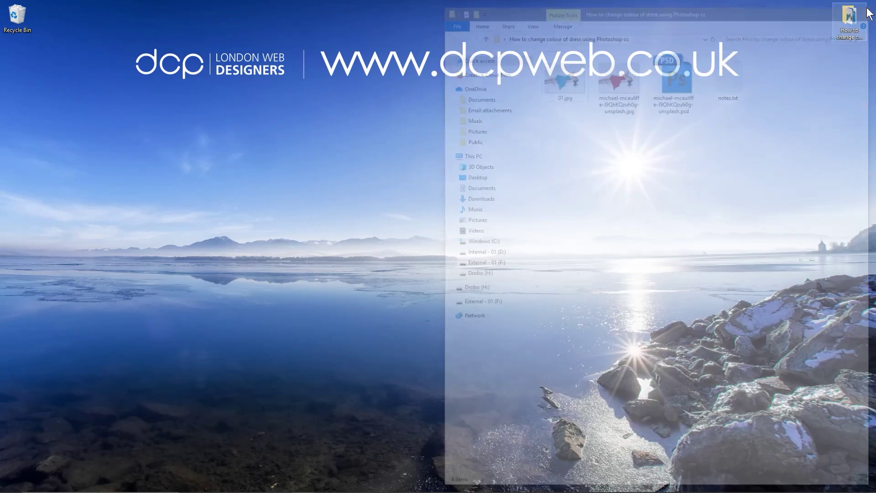